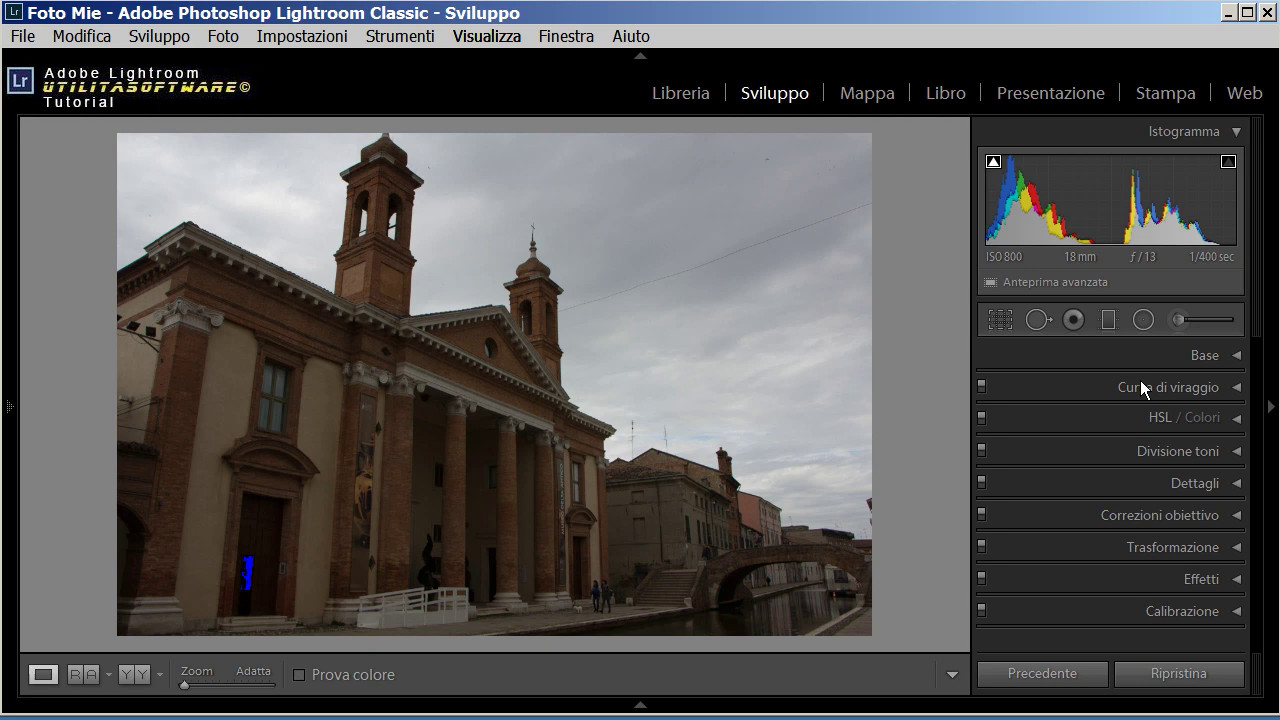
Step: Expand and collapse the Basic, HSL and Detail panels to look through their settings
left_click(1239, 357)
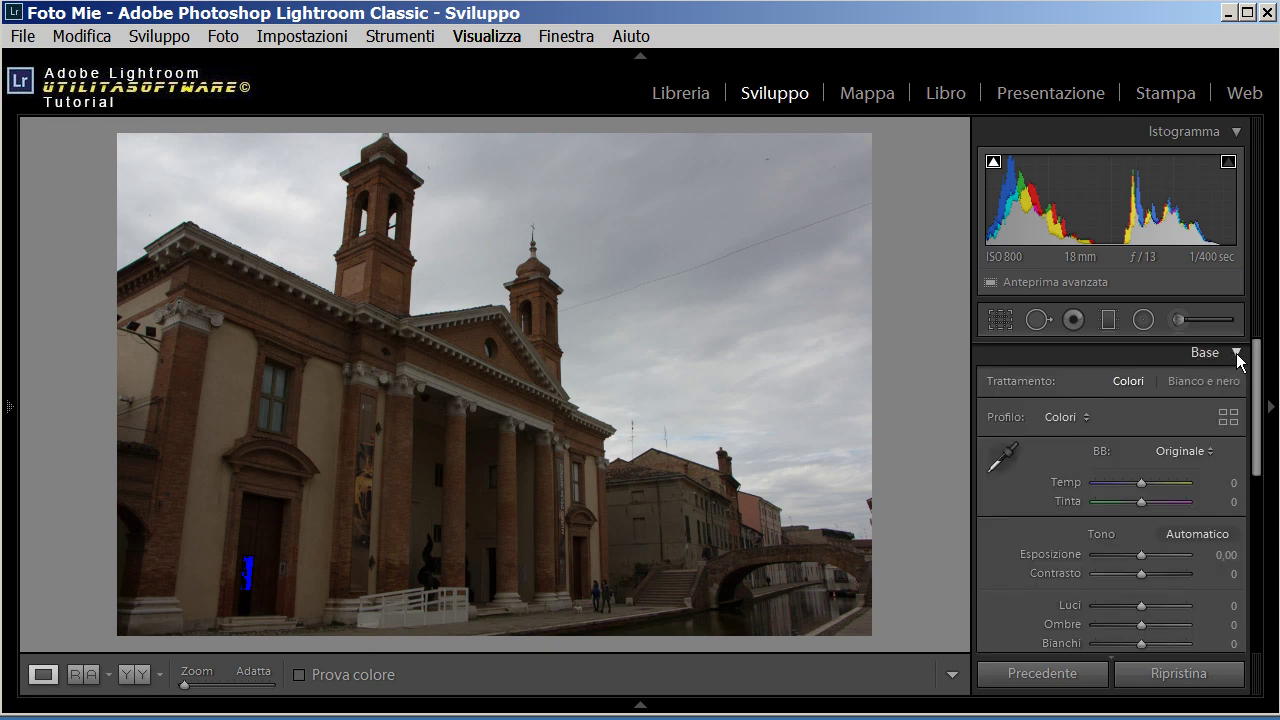
left_click(1239, 355)
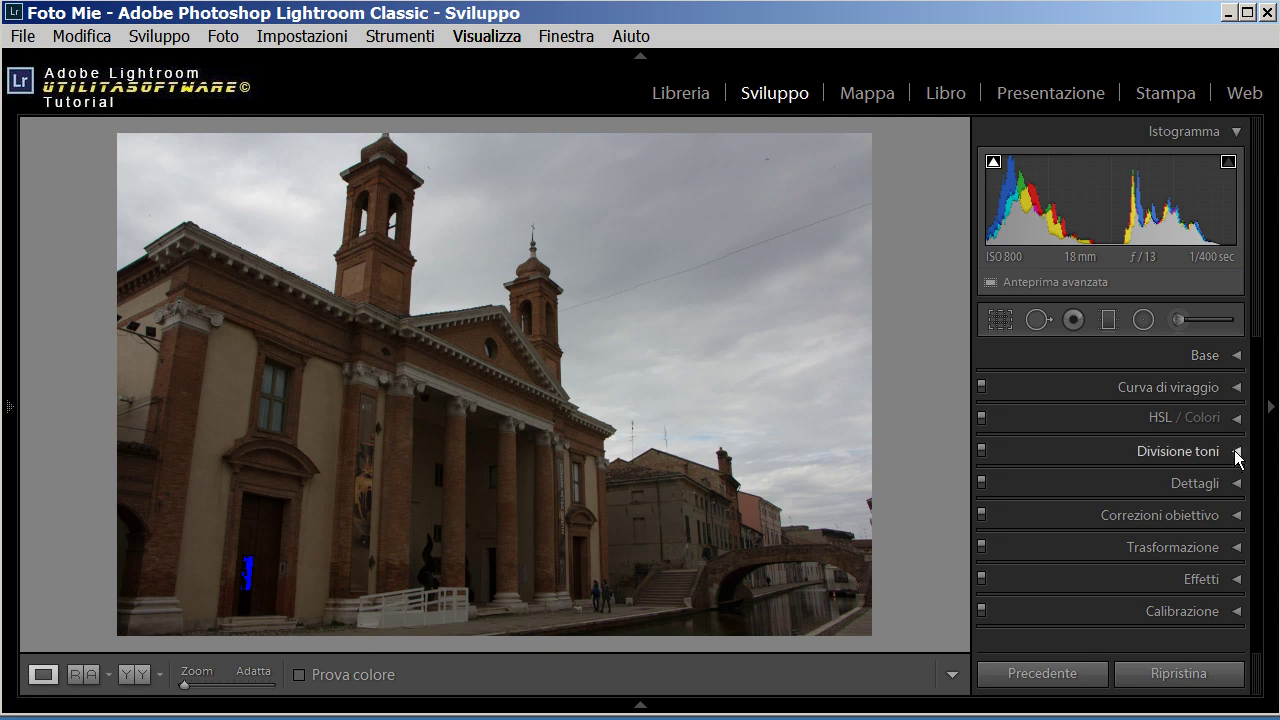
left_click(1238, 418)
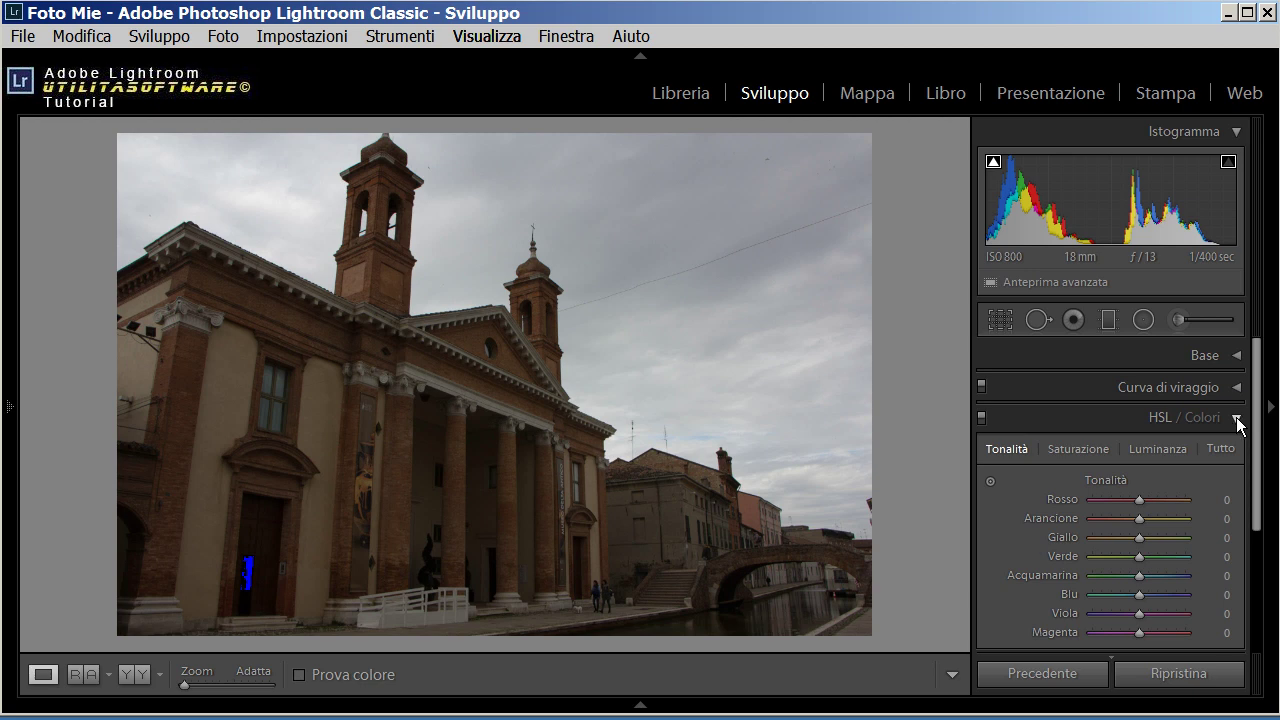
left_click(1238, 418)
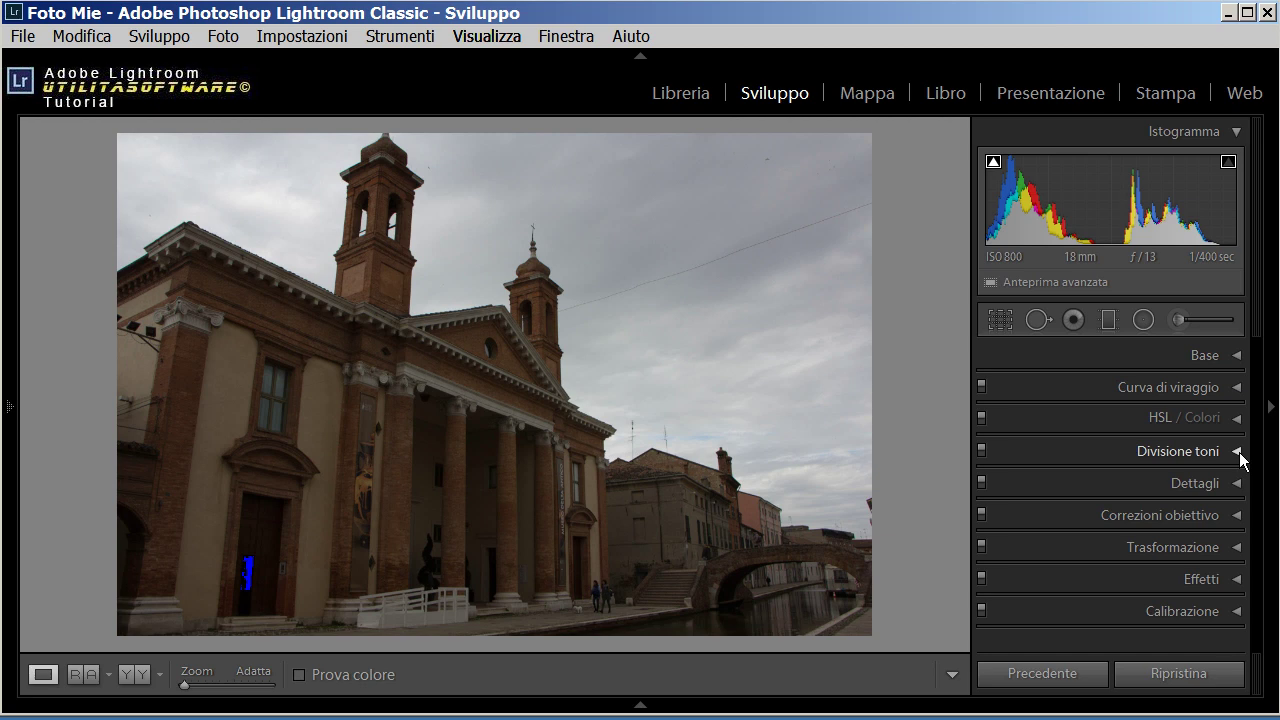
left_click(1238, 486)
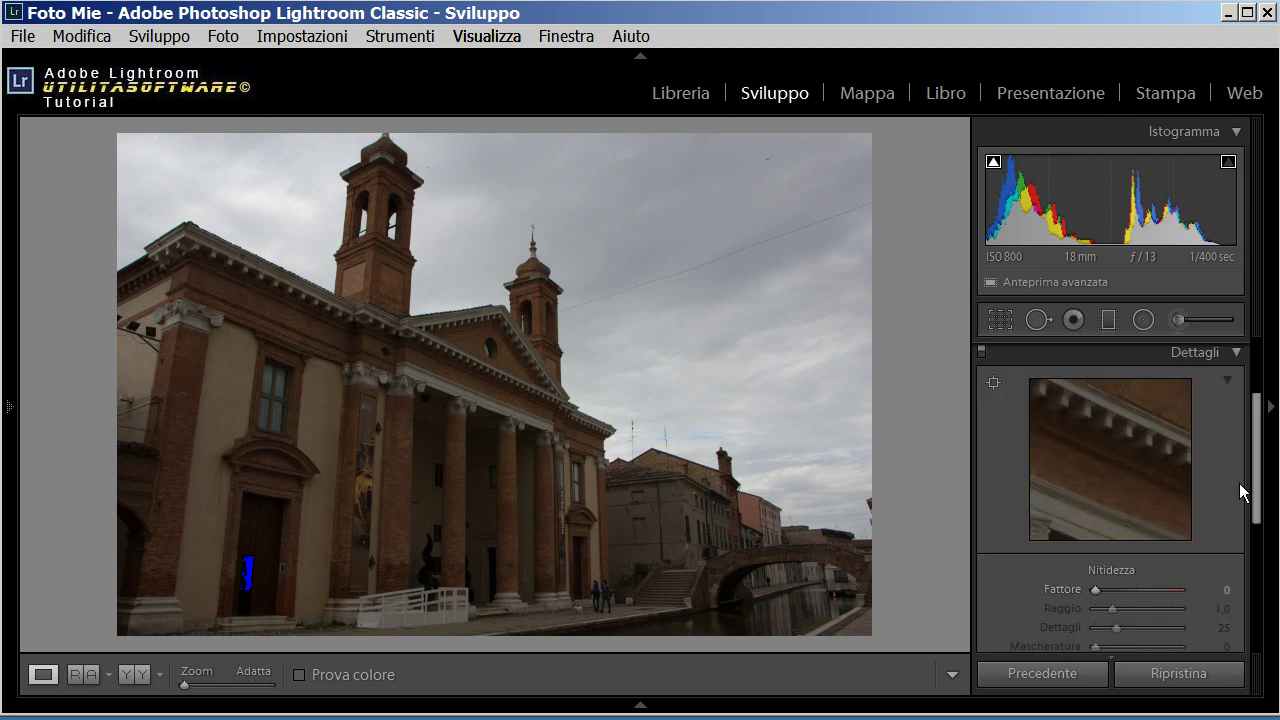
scroll(1209, 469, "down", 3)
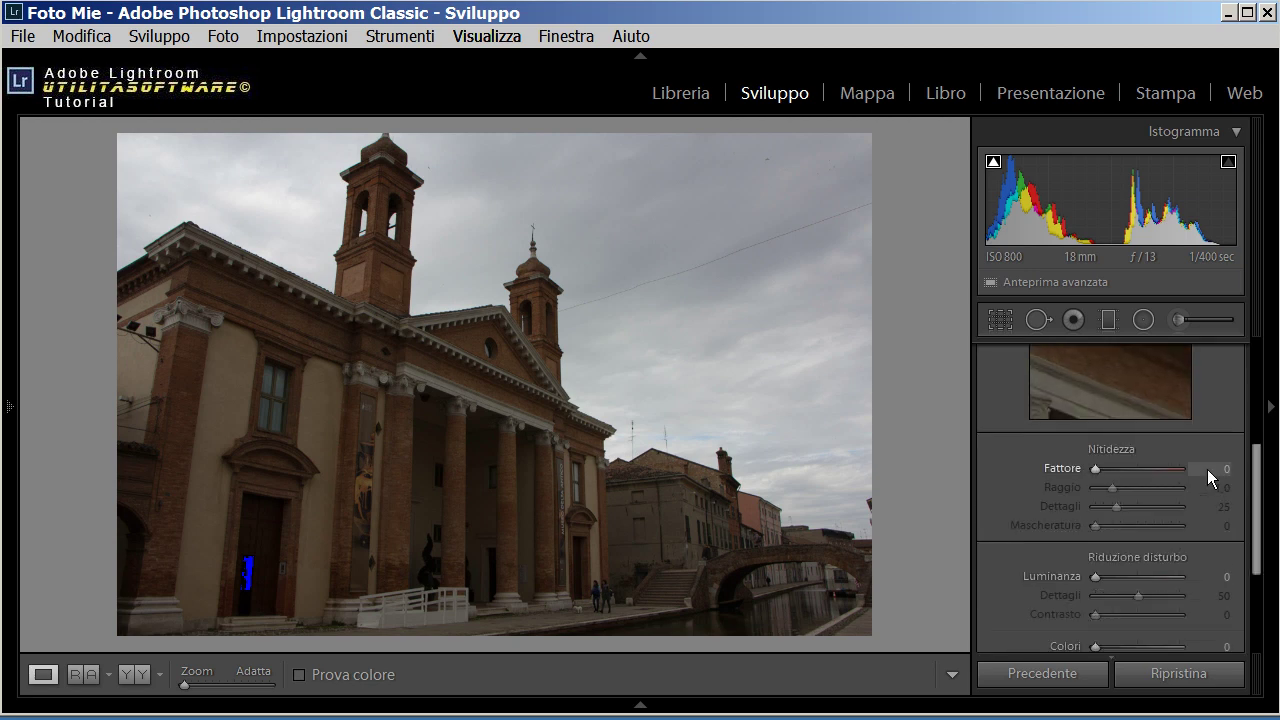
scroll(1207, 469, "down", 2)
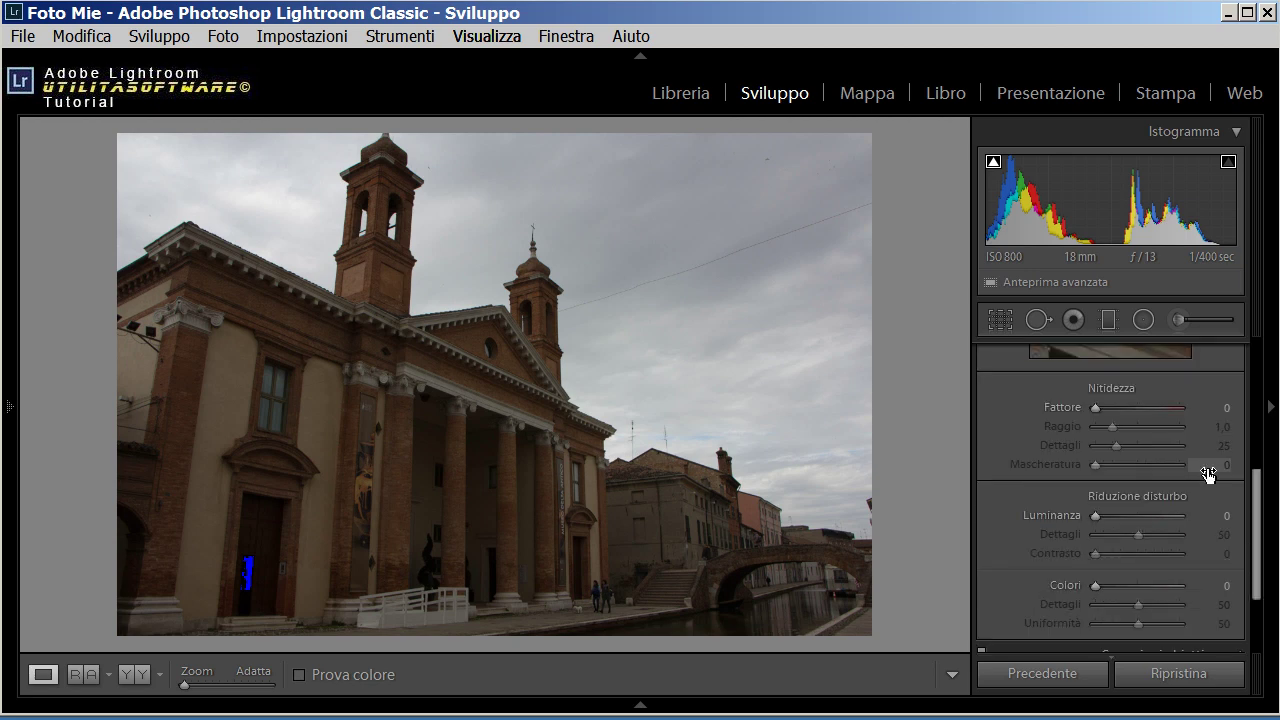
scroll(1207, 470, "up", 2)
scroll(1207, 469, "up", 3)
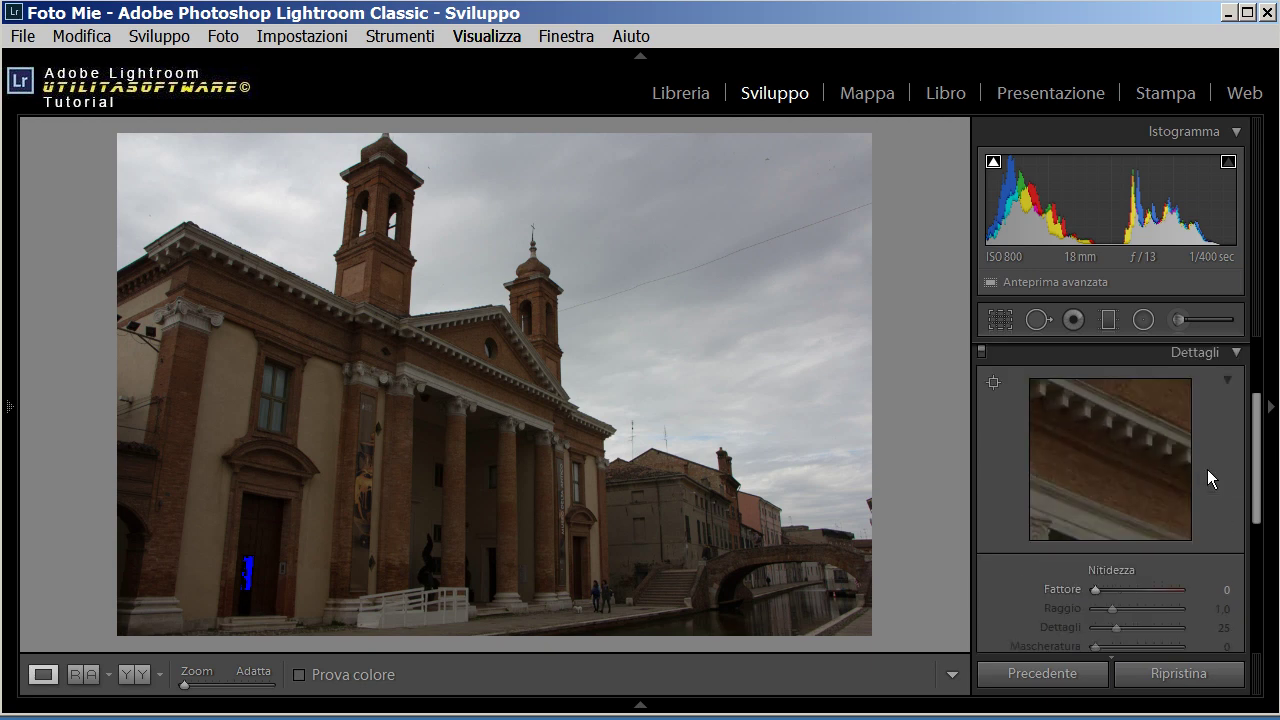
left_click(1236, 353)
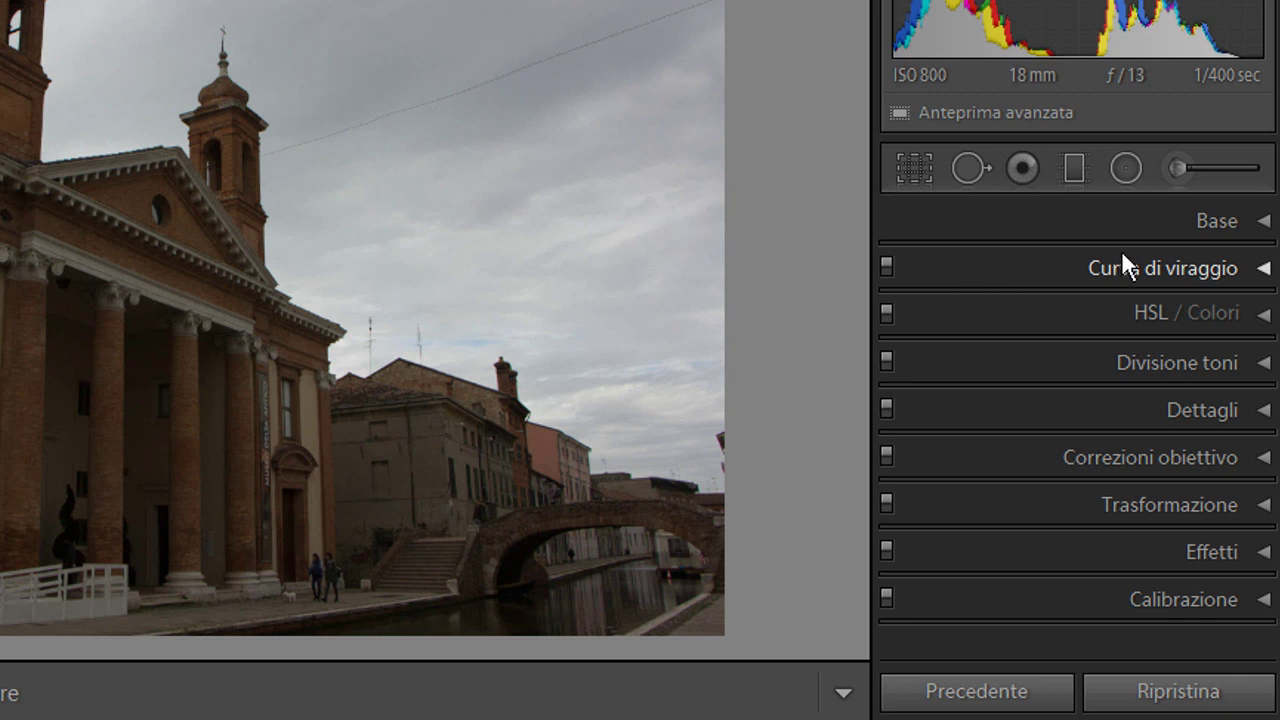
Step: Reselect the Colori profile in the Basic panel and open the Profile Browser
left_click(1264, 220)
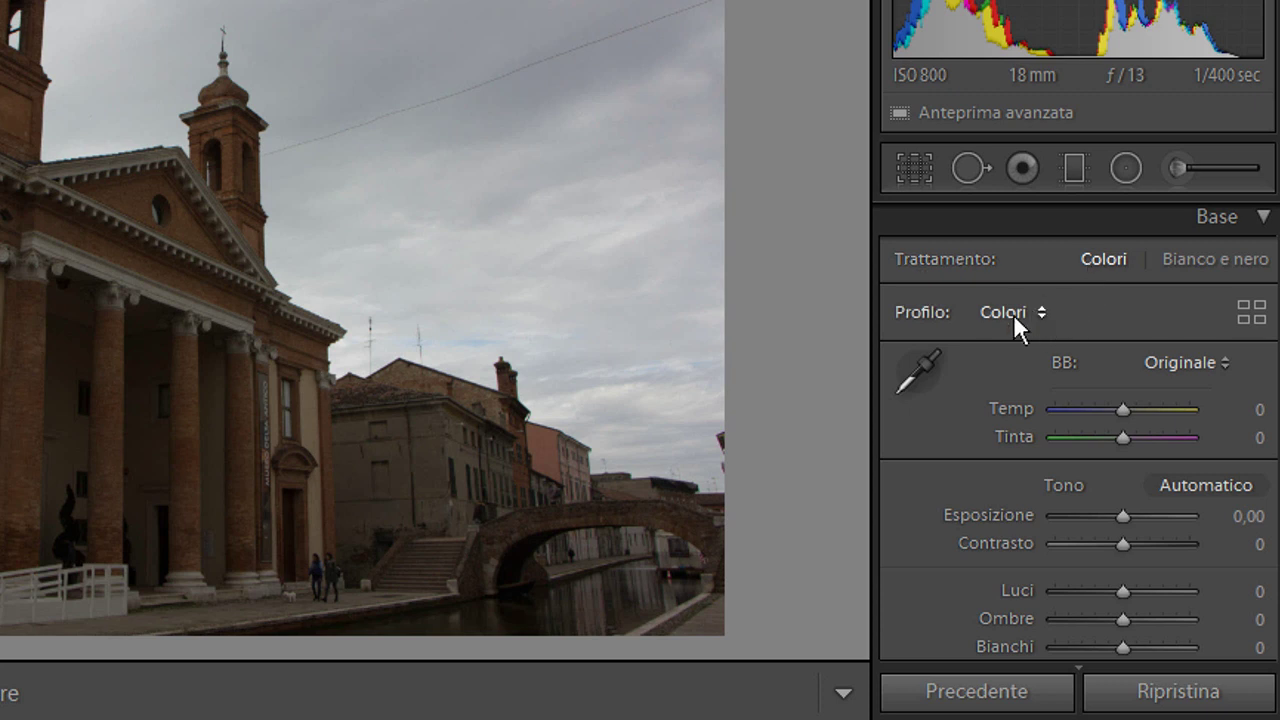
left_click(1043, 310)
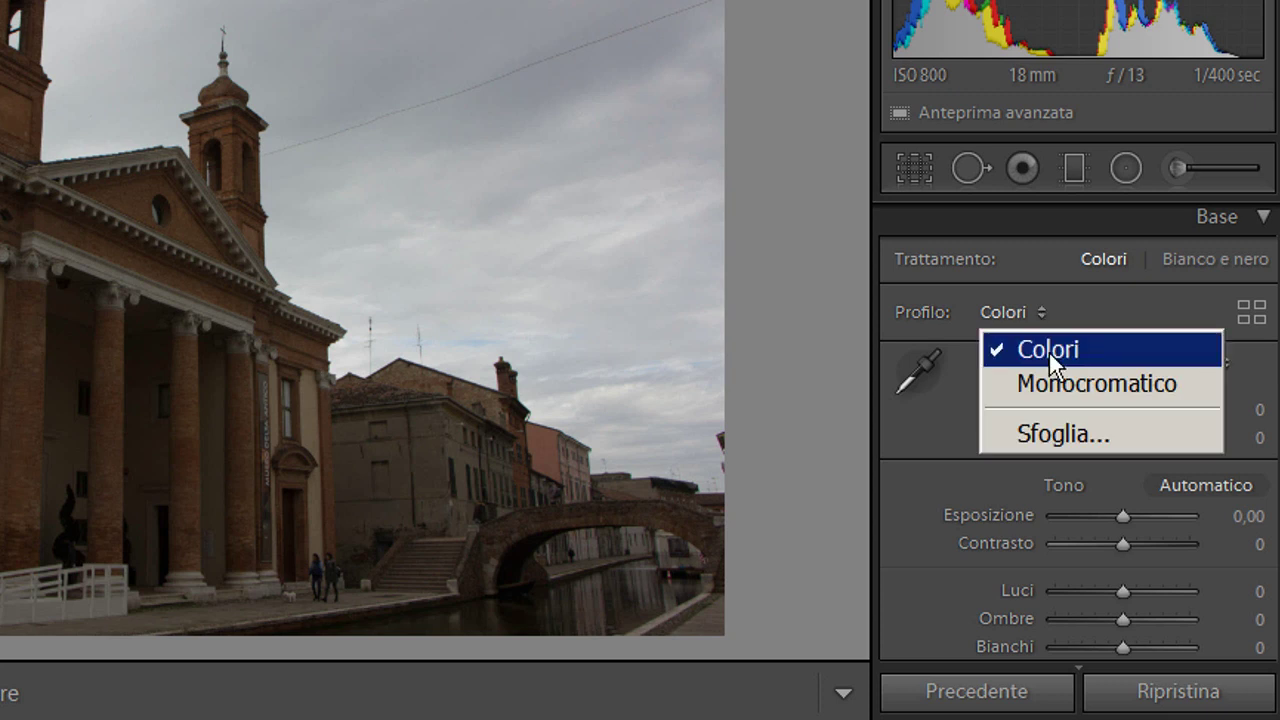
left_click(1043, 350)
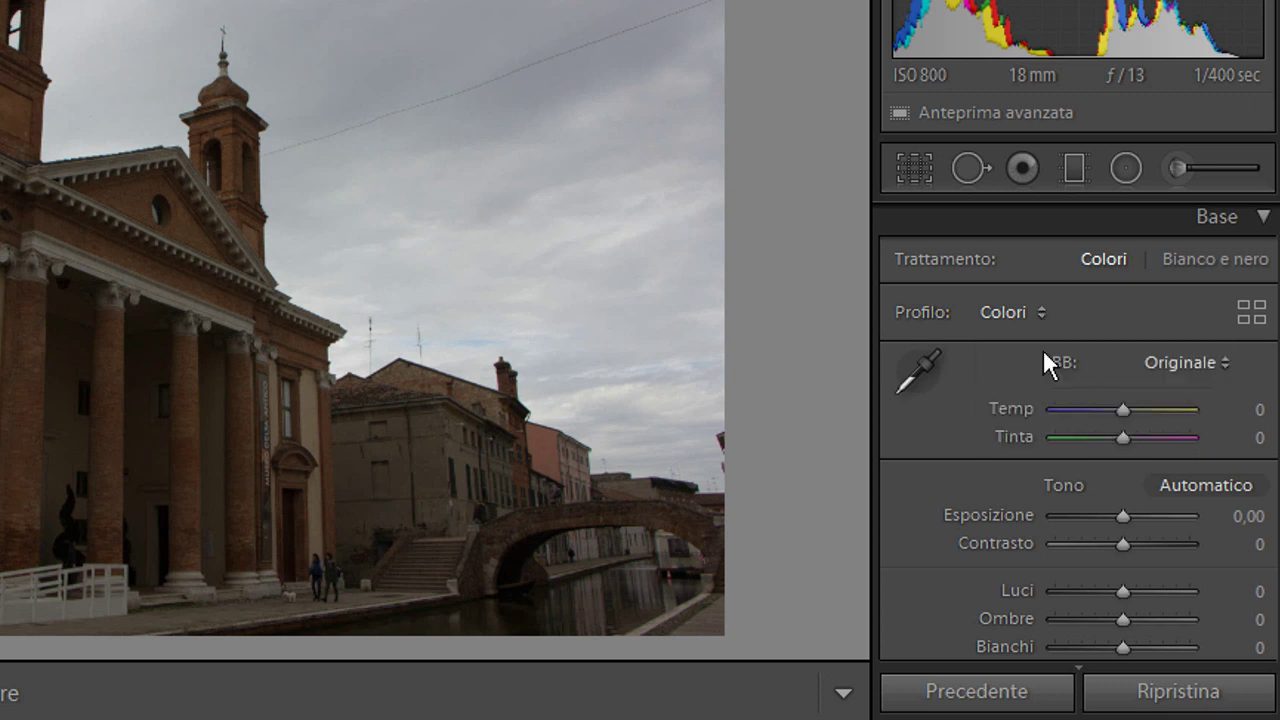
left_click(1249, 315)
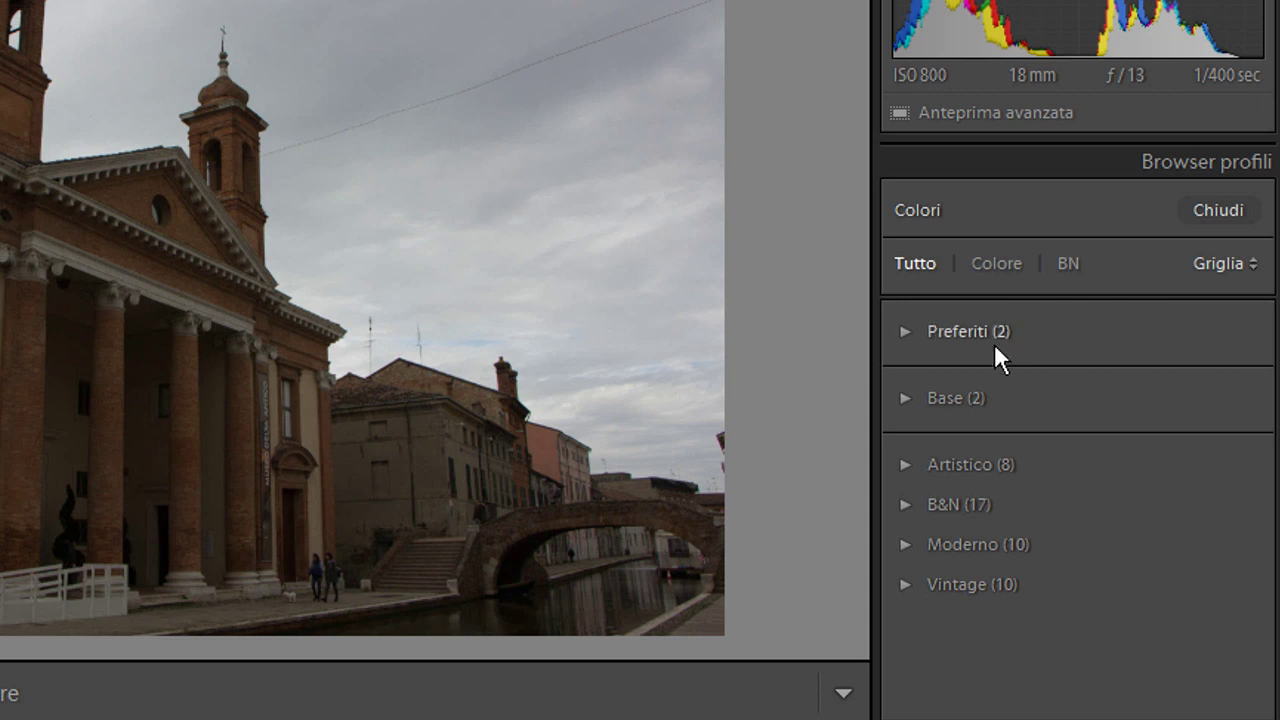
left_click(904, 331)
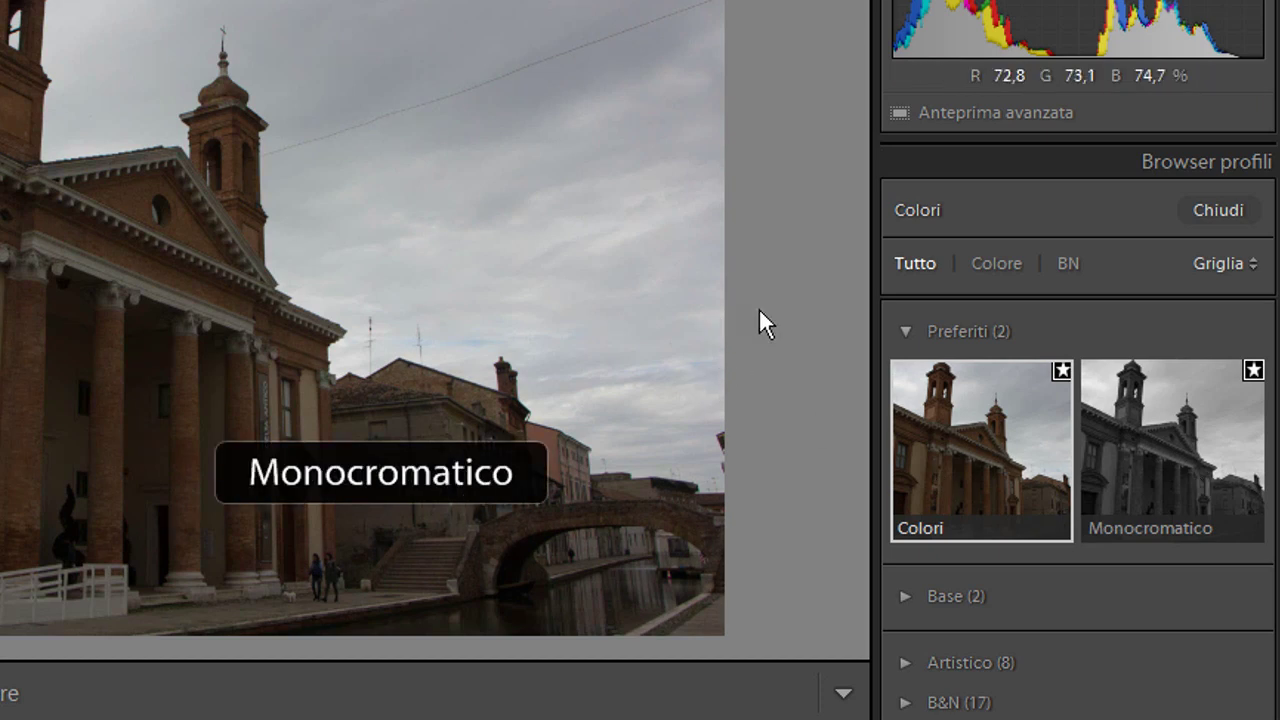
left_click(904, 331)
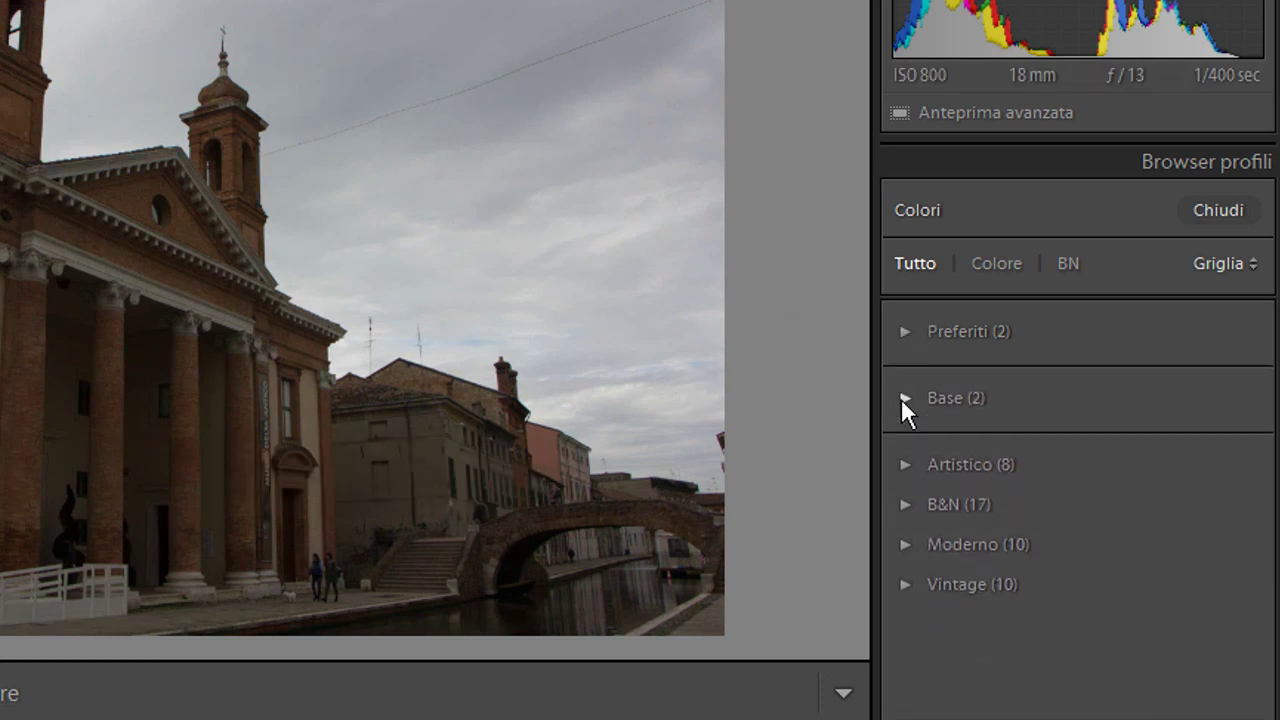
left_click(904, 398)
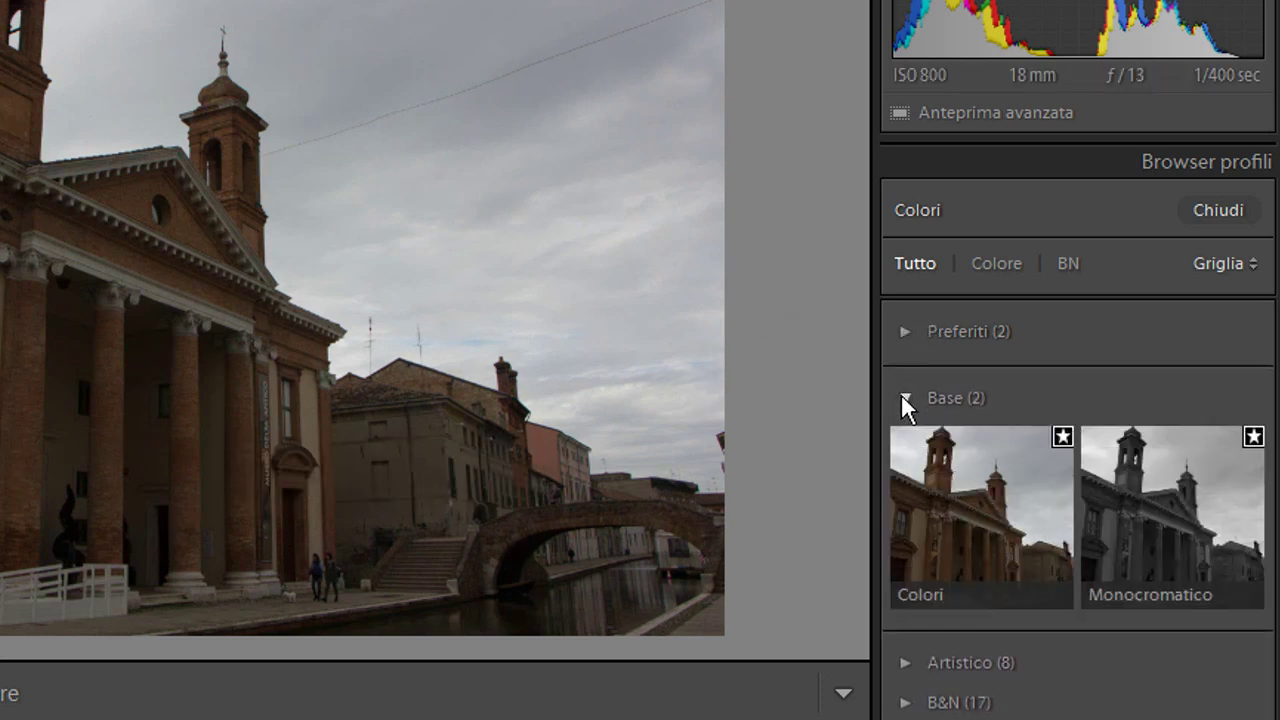
left_click(903, 398)
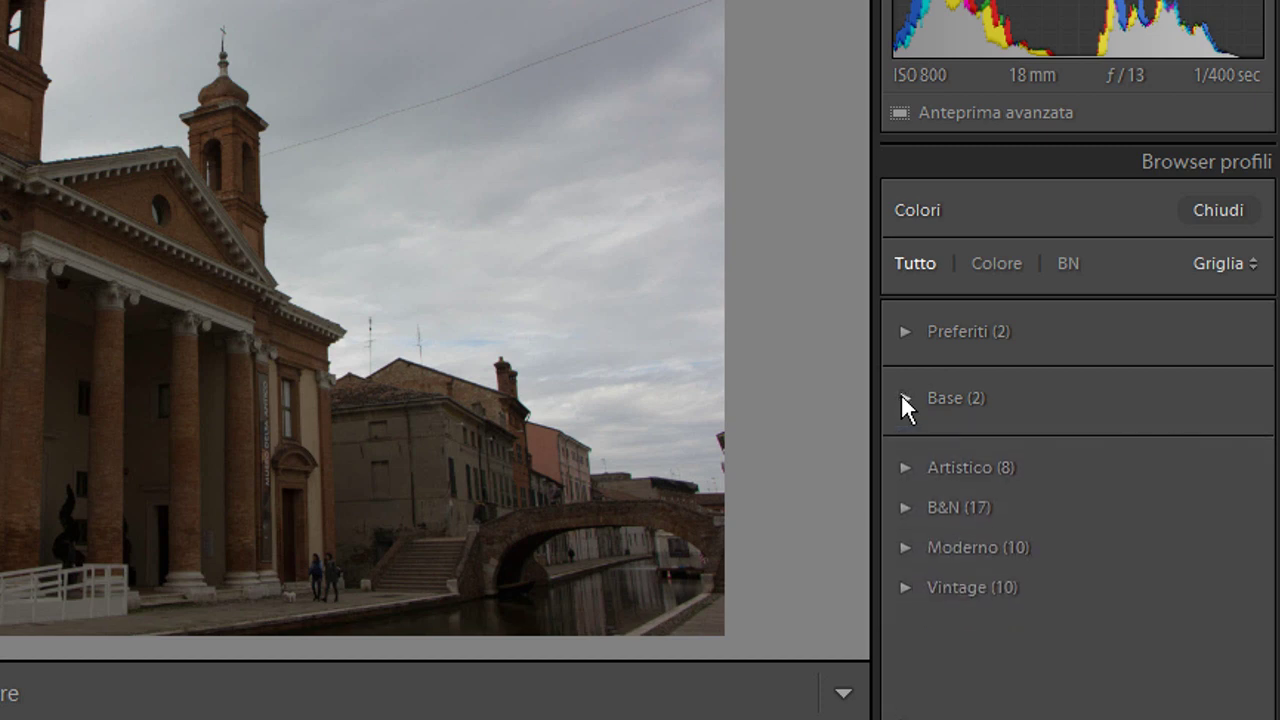
left_click(906, 464)
scroll(979, 475, "down", 2)
scroll(985, 479, "down", 2)
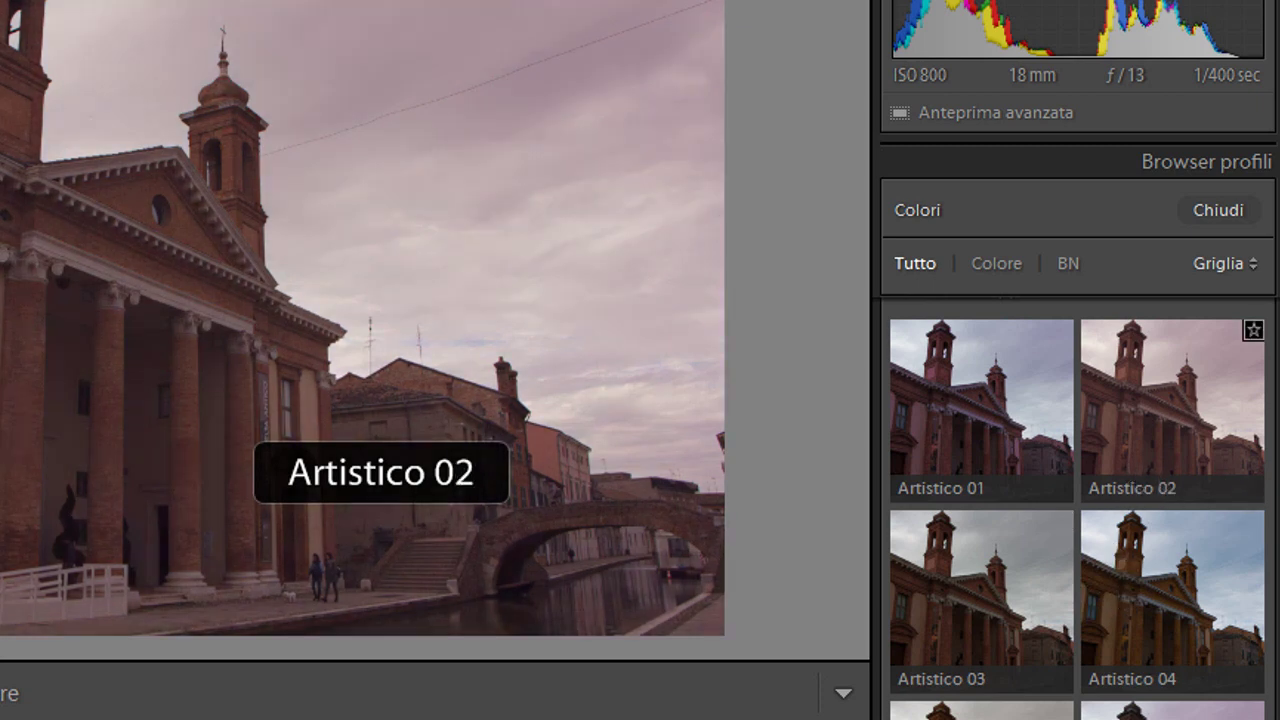
scroll(1017, 587, "down", 1)
scroll(1017, 587, "down", 2)
scroll(1017, 587, "down", 2)
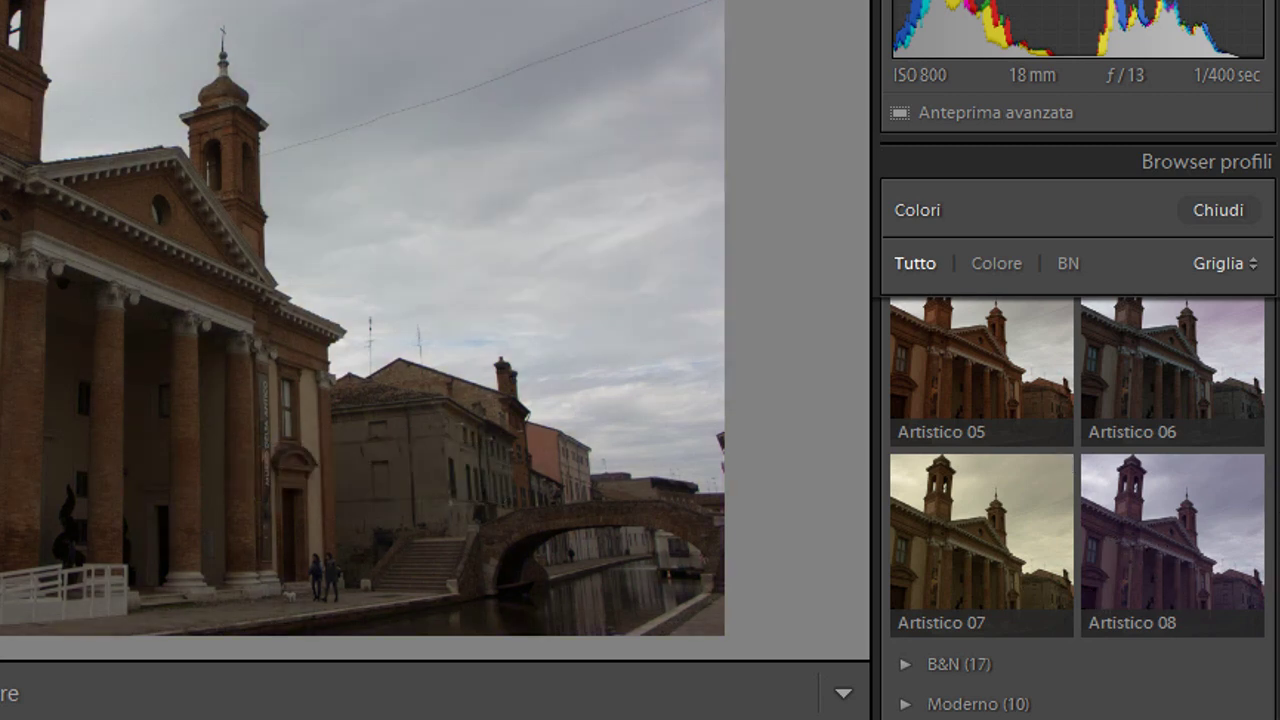
left_click_drag(1276, 576, 1272, 372)
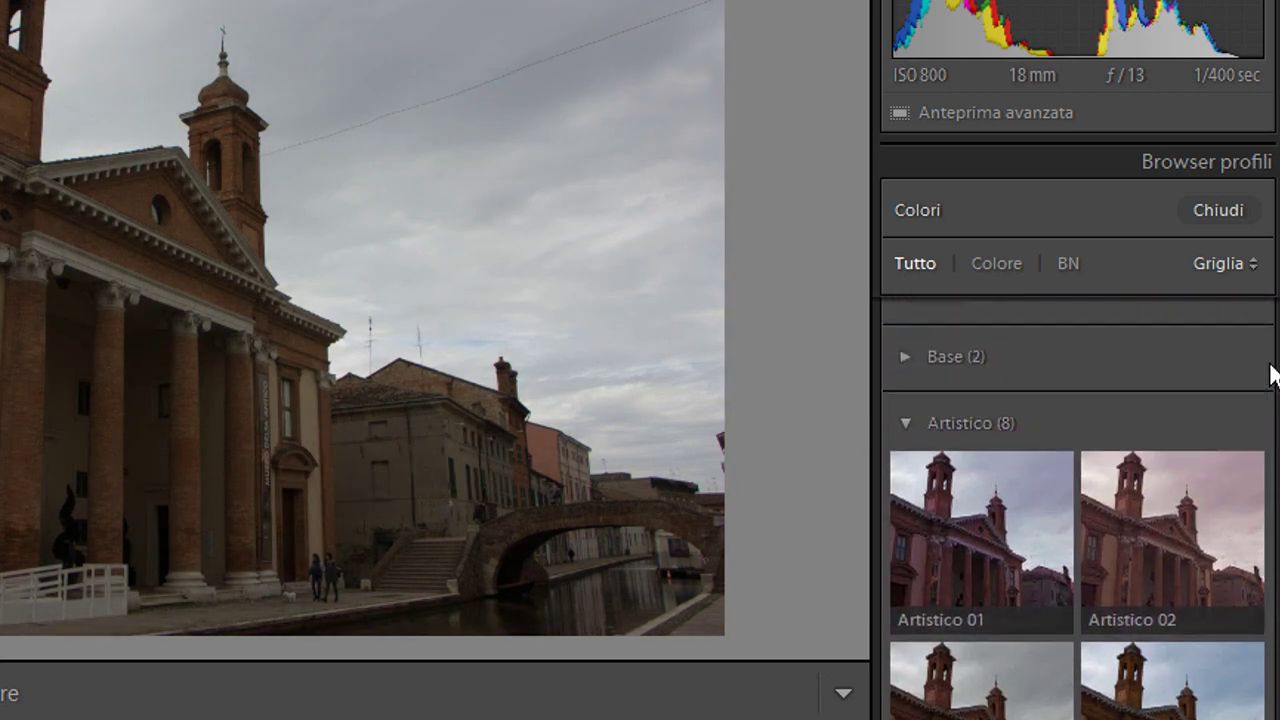
left_click(903, 418)
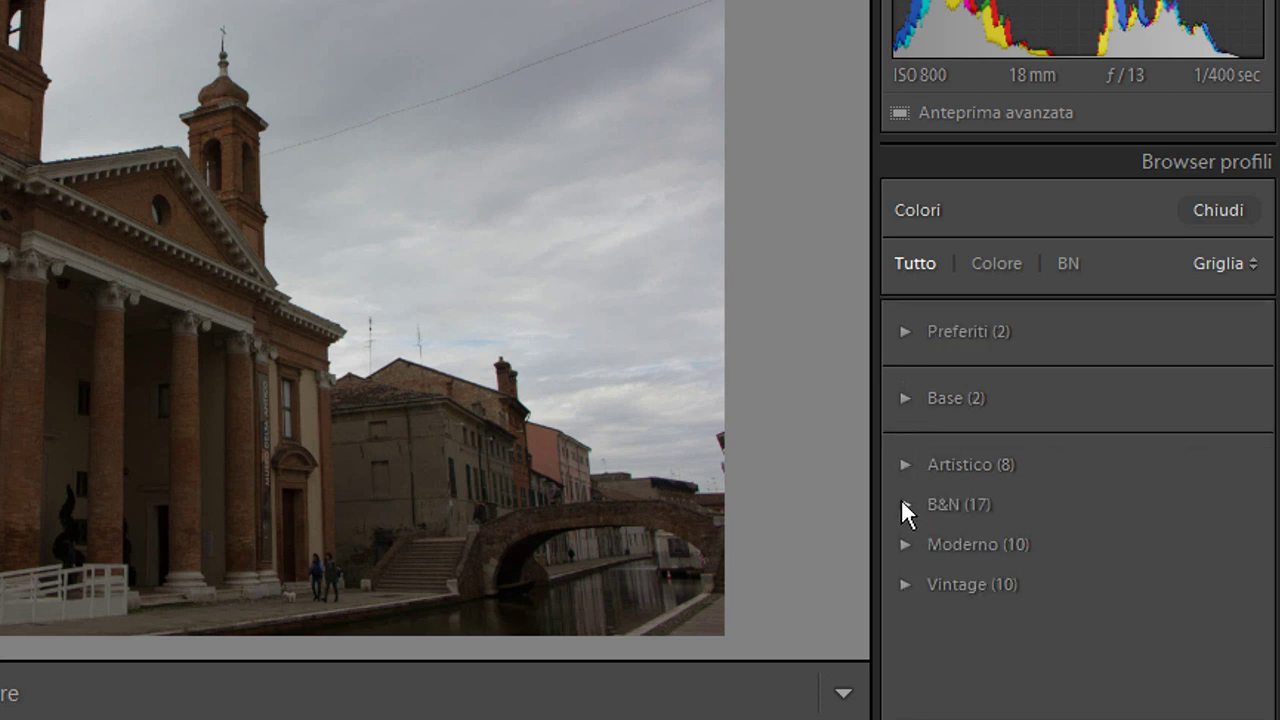
Step: Expand the Moderno profile group, browse its profiles, then collapse it
left_click(900, 541)
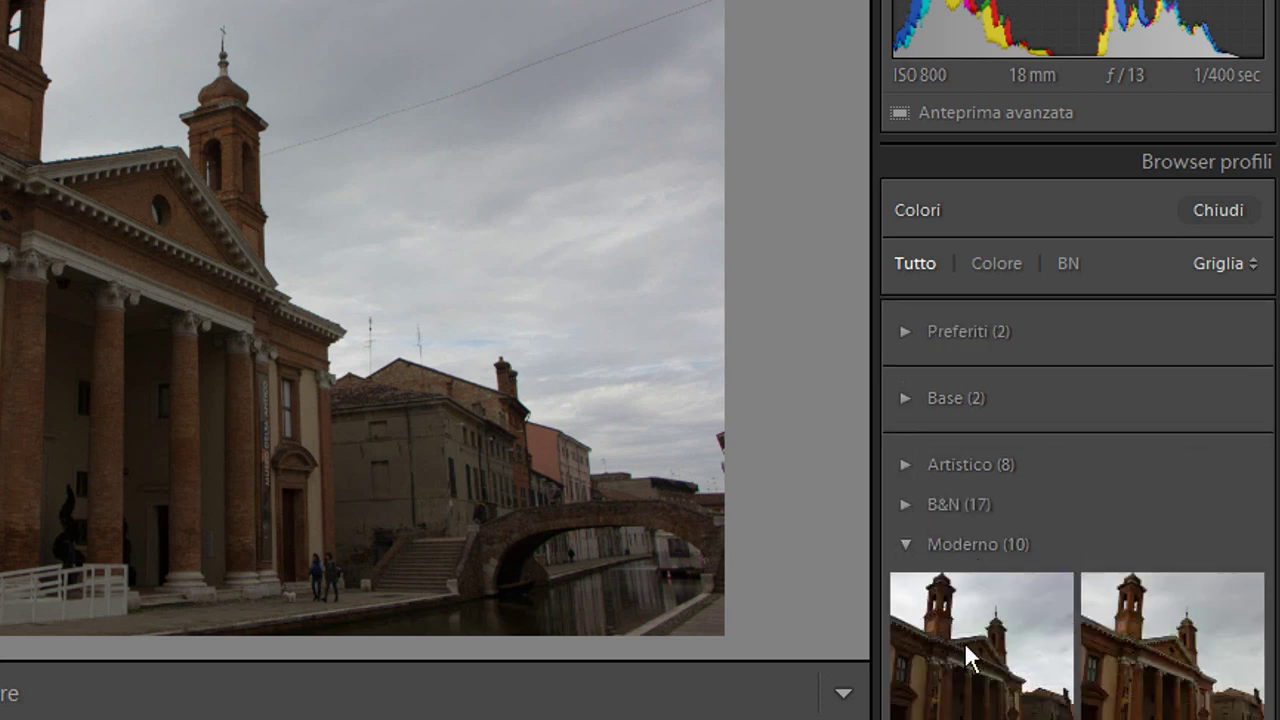
scroll(937, 420, "down", 3)
scroll(937, 420, "down", 2)
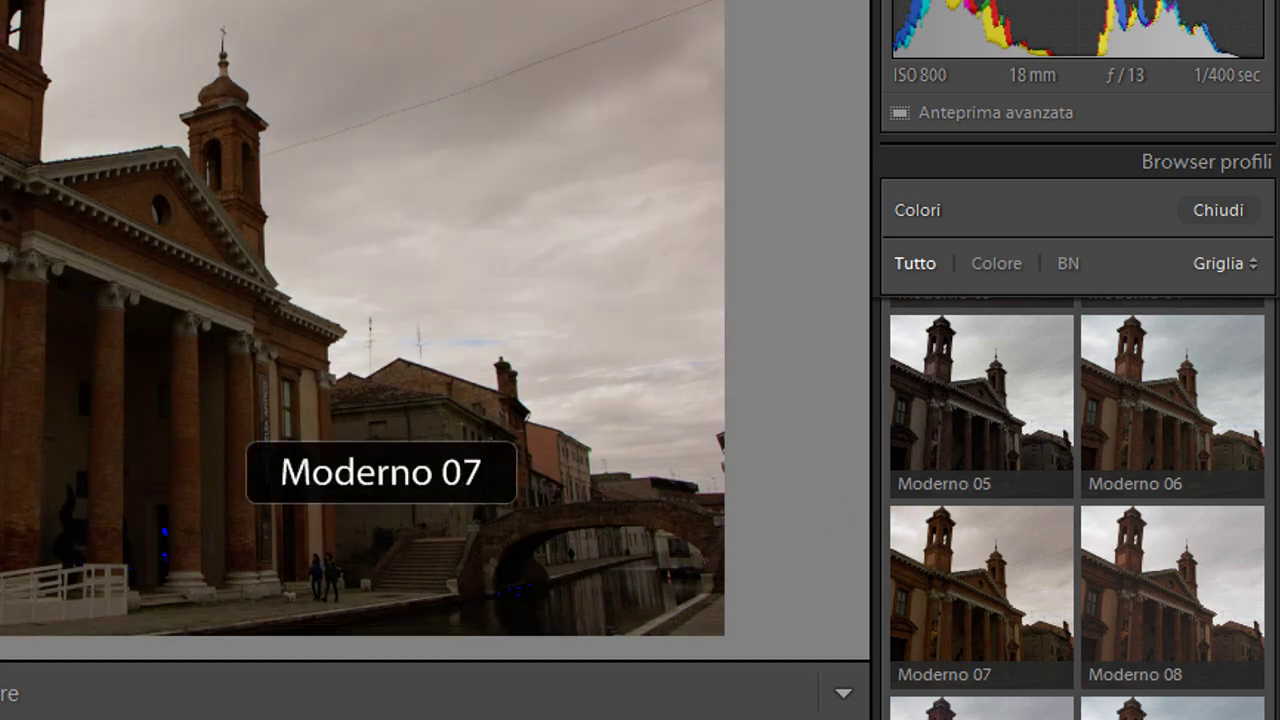
scroll(1066, 451, "up", 2)
scroll(1066, 451, "up", 3)
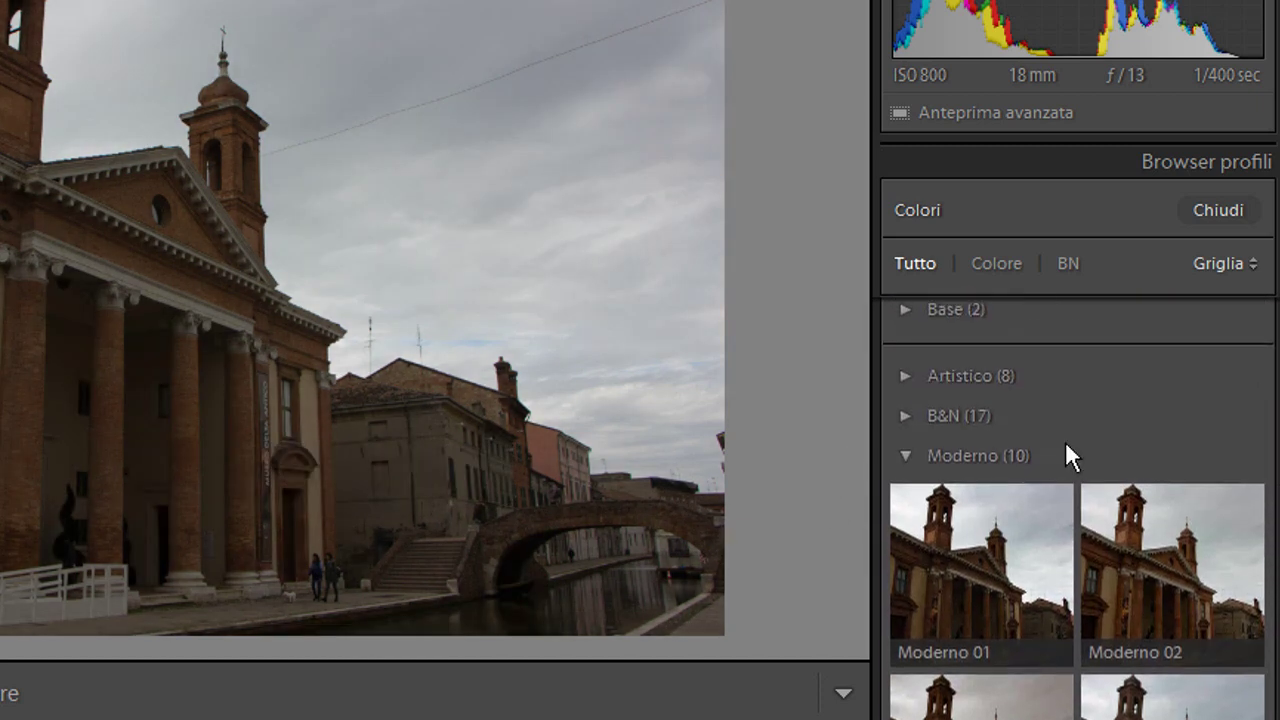
left_click(904, 455)
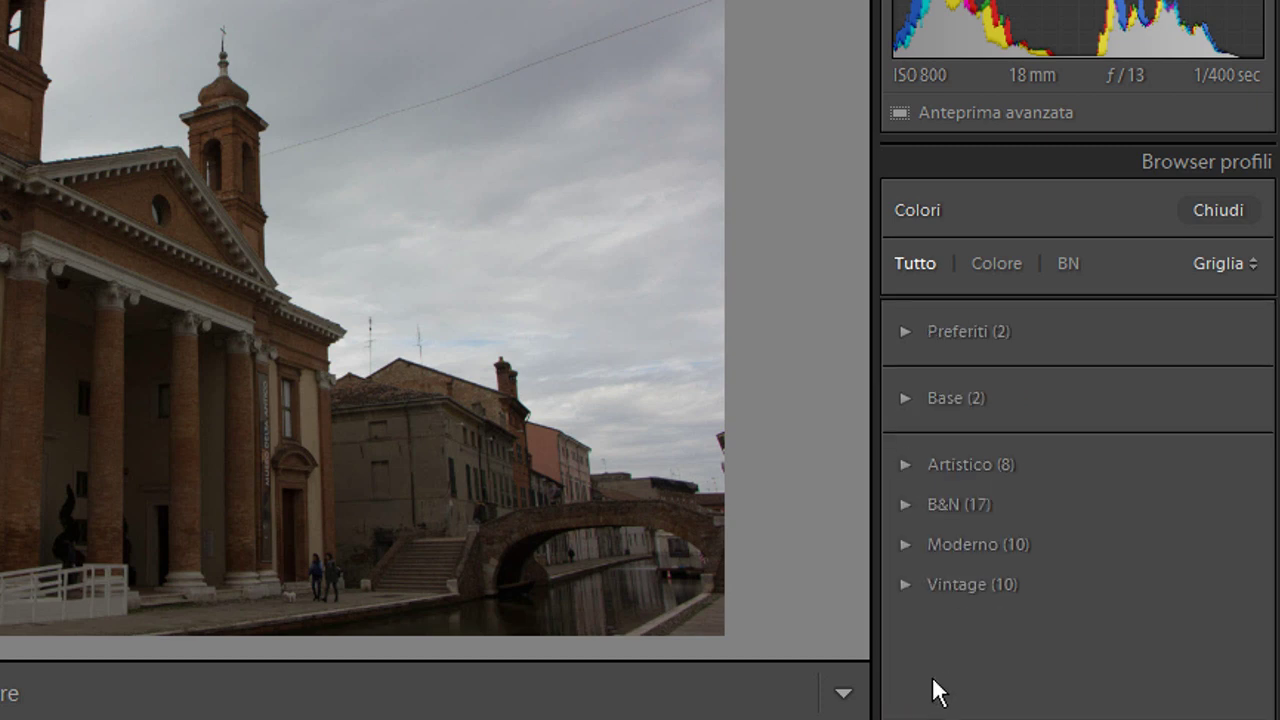
Step: Expand the Vintage group, preview its profiles on the church photo, then collapse it
left_click(903, 585)
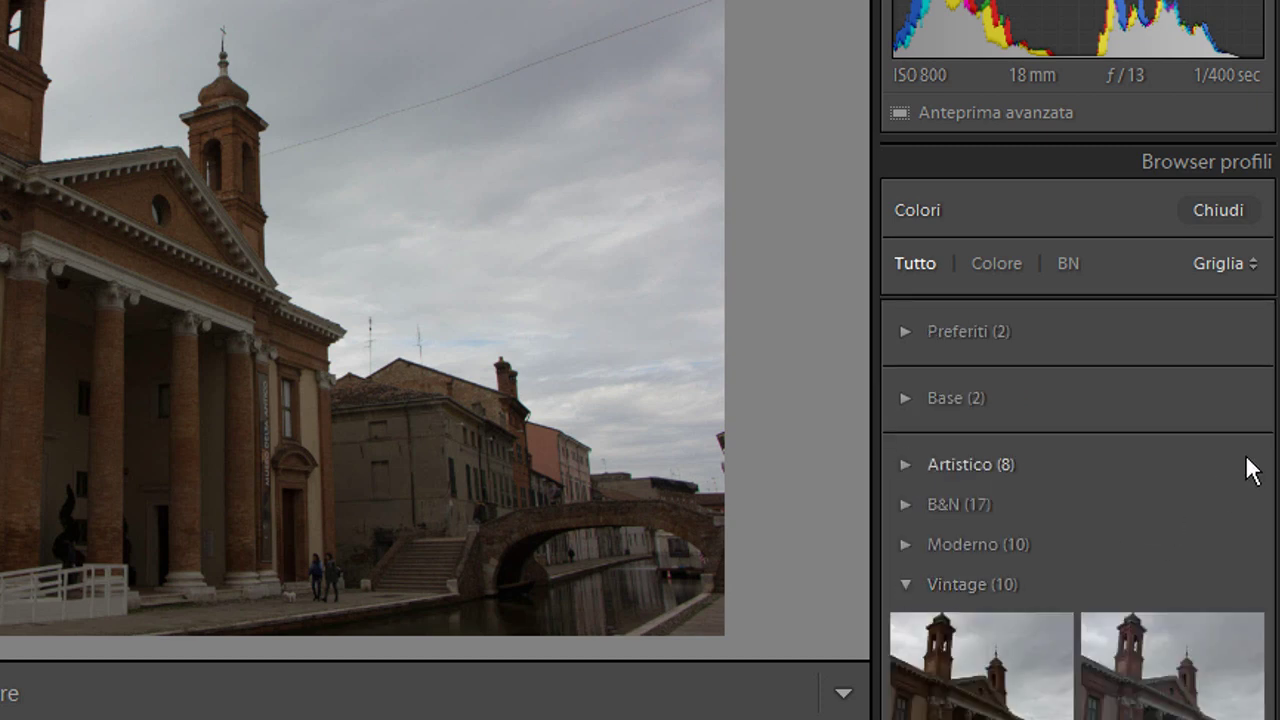
scroll(1195, 556, "down", 3)
scroll(1195, 556, "down", 3)
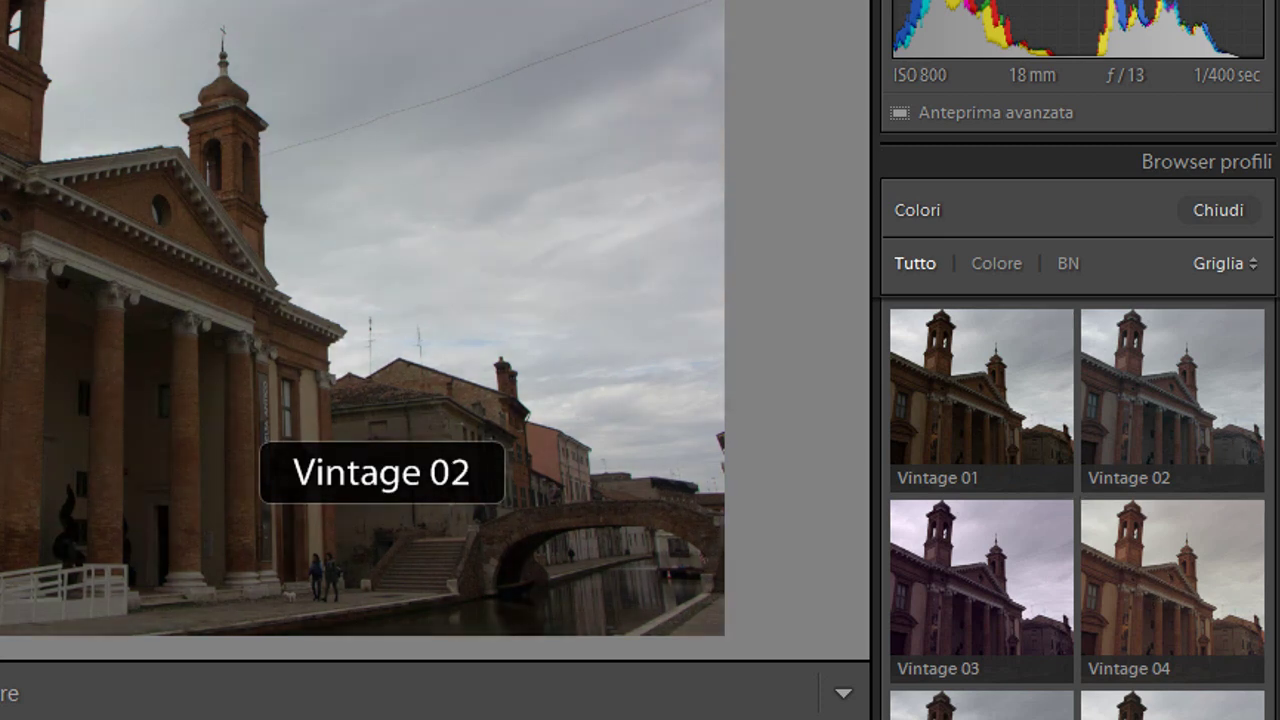
scroll(1234, 443, "up", 2)
scroll(1234, 443, "up", 4)
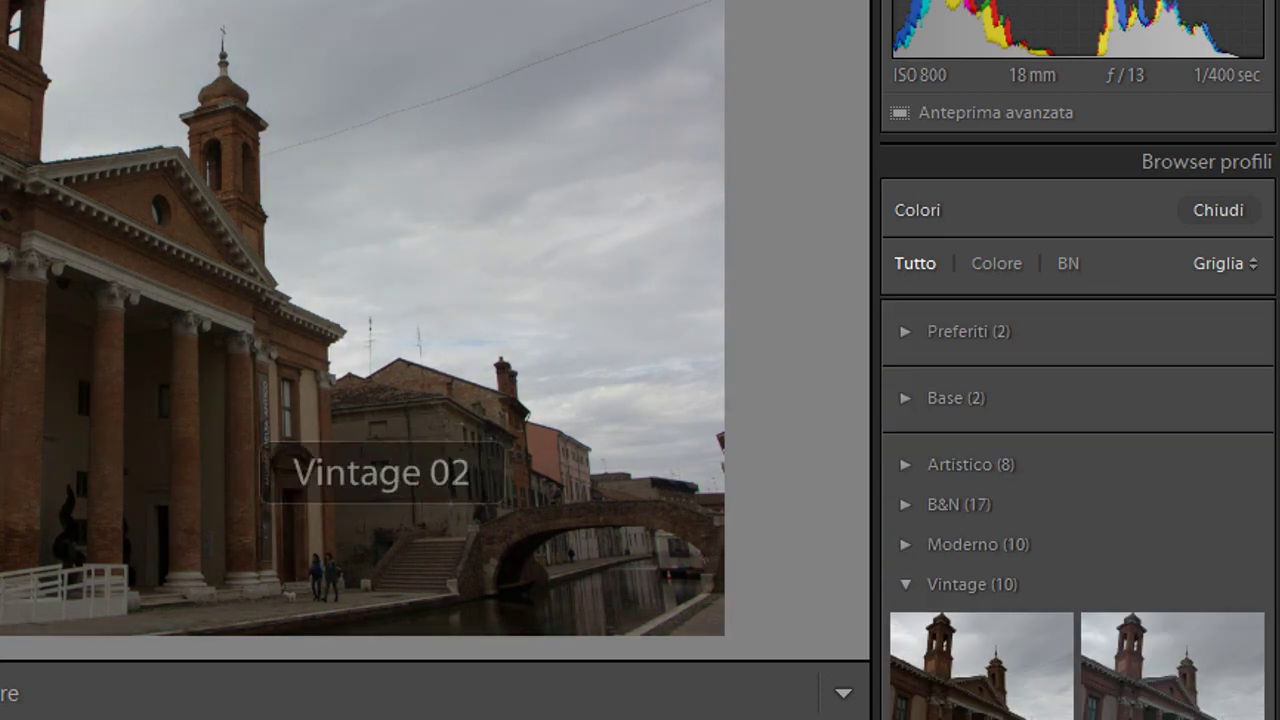
left_click(906, 582)
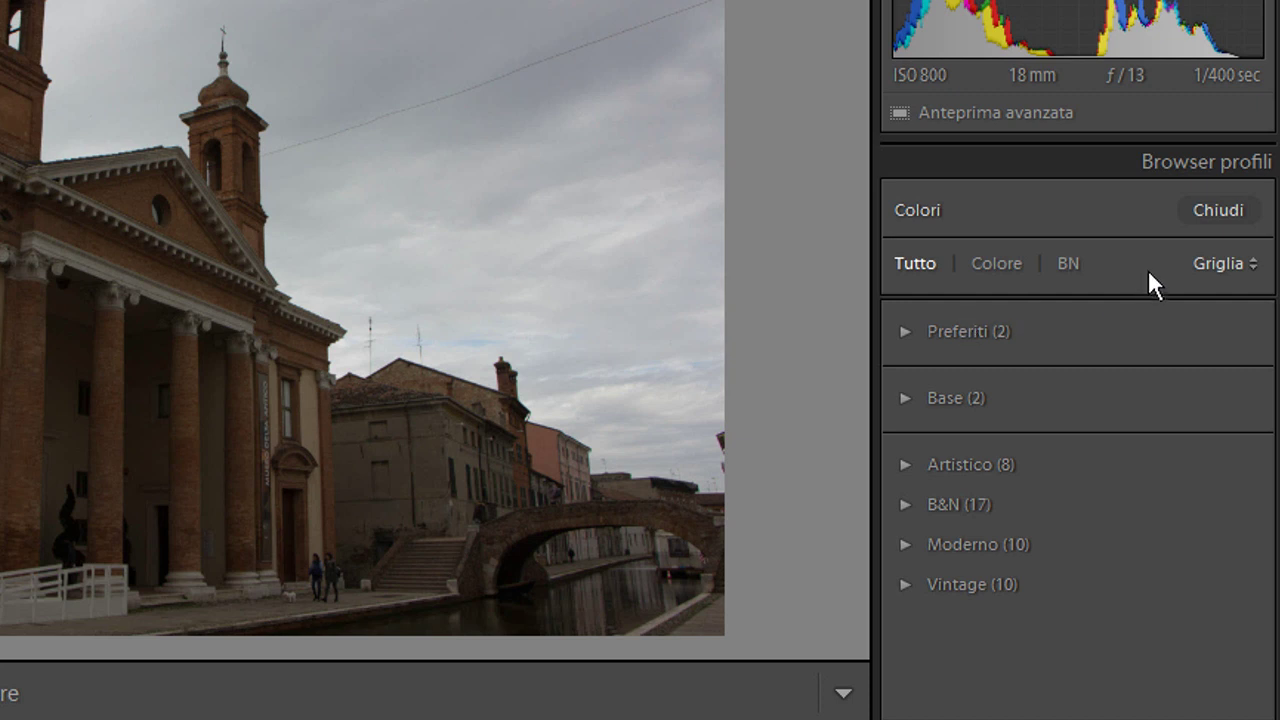
Step: Switch the Profile Browser to Grande layout and expand the Artistico group
left_click(1219, 264)
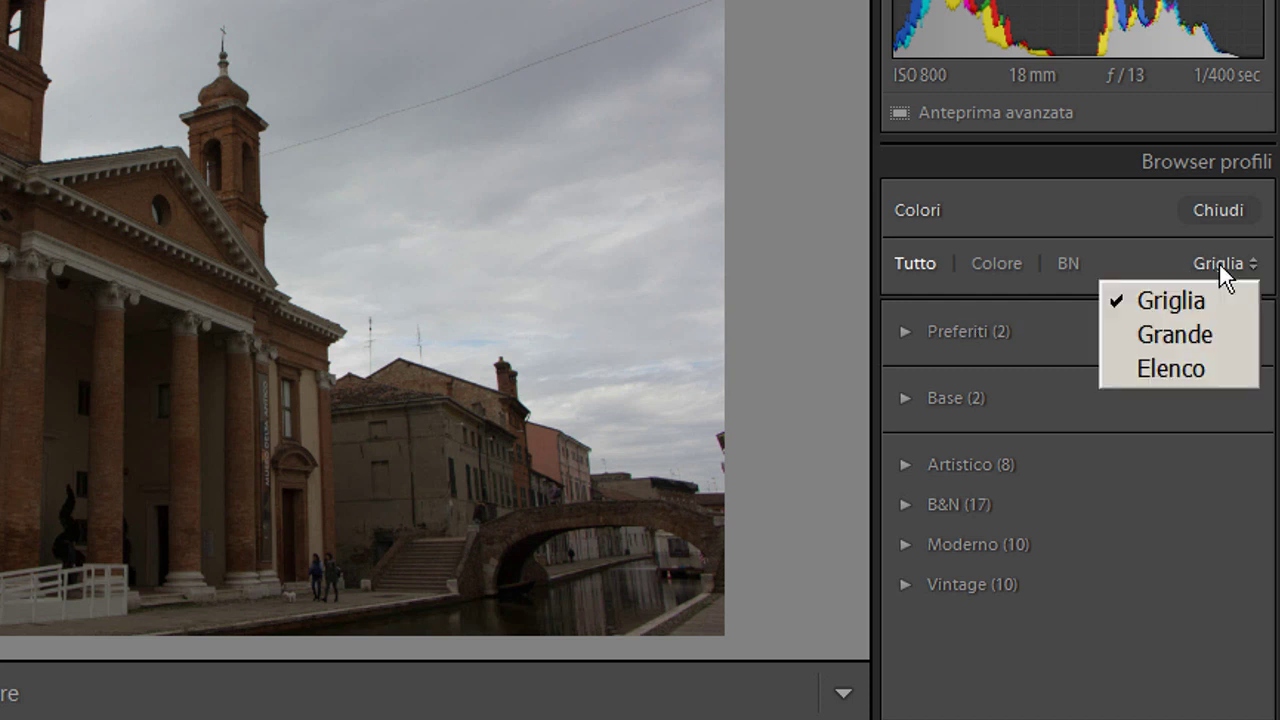
left_click(1200, 330)
left_click(904, 464)
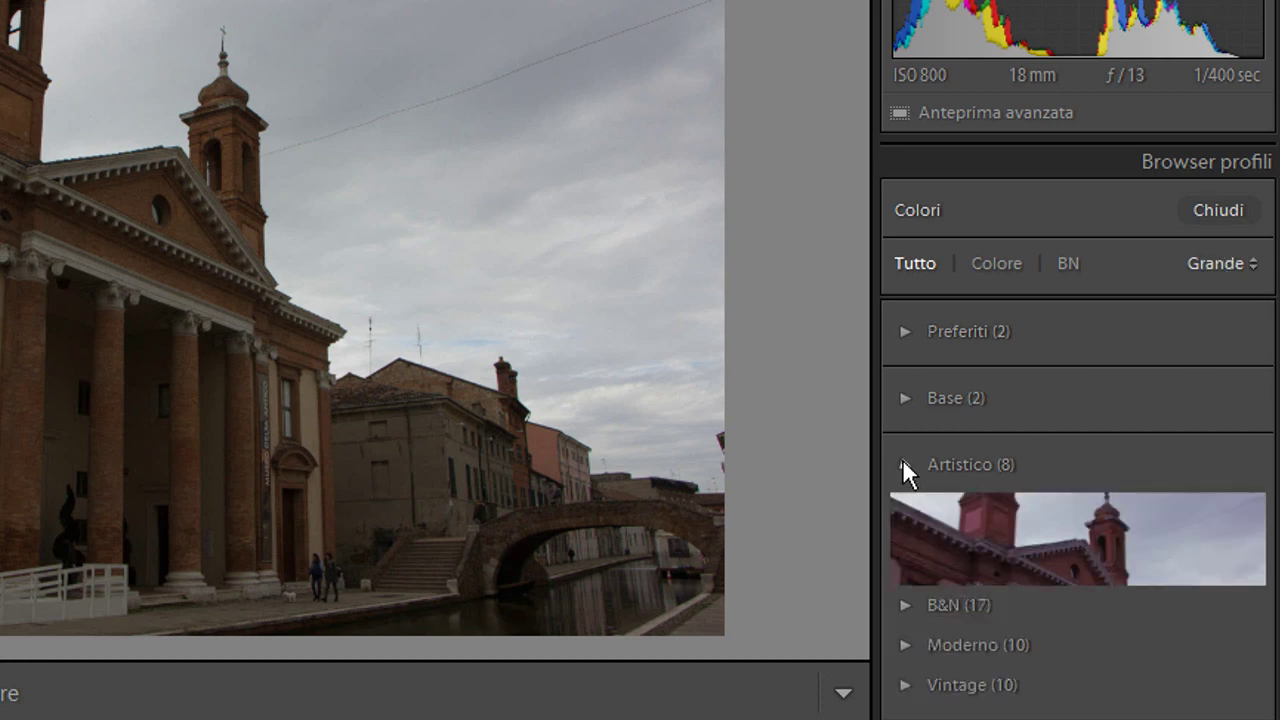
scroll(917, 462, "down", 3)
scroll(917, 462, "up", 2)
scroll(917, 462, "up", 1)
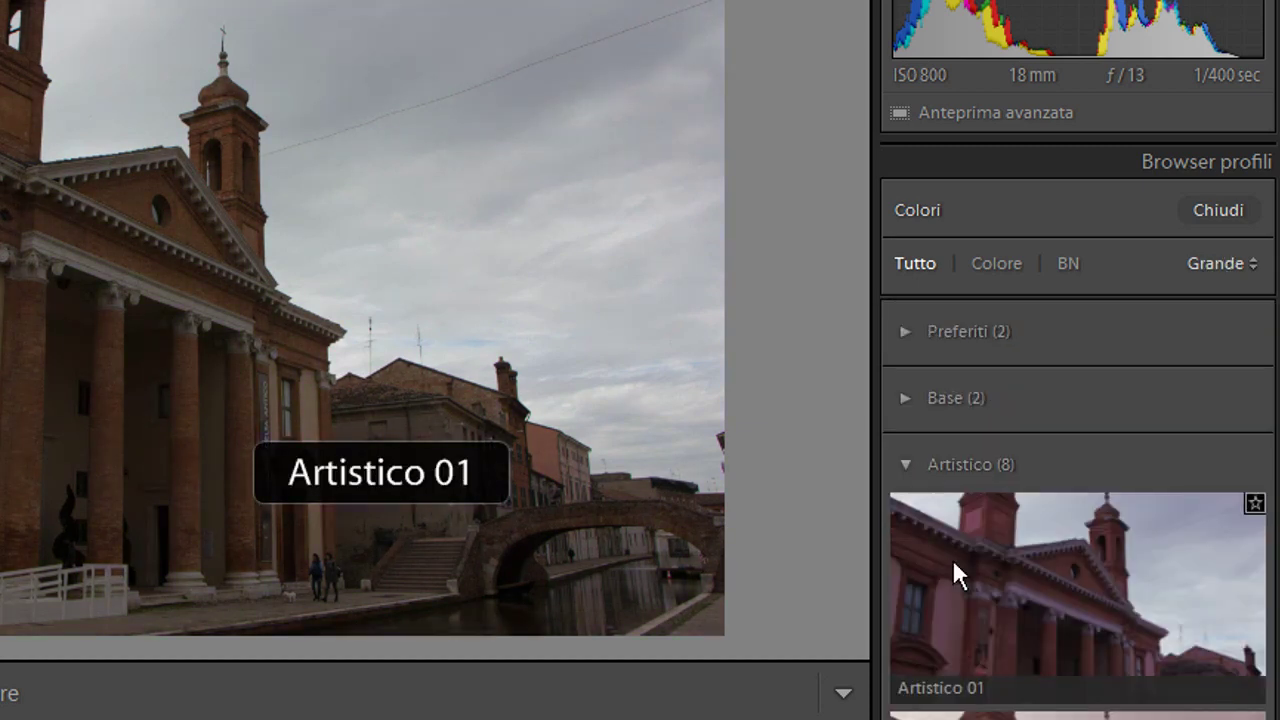
Step: Cycle the Profile Browser view through Griglia, Grande and Elenco layouts
left_click(1250, 265)
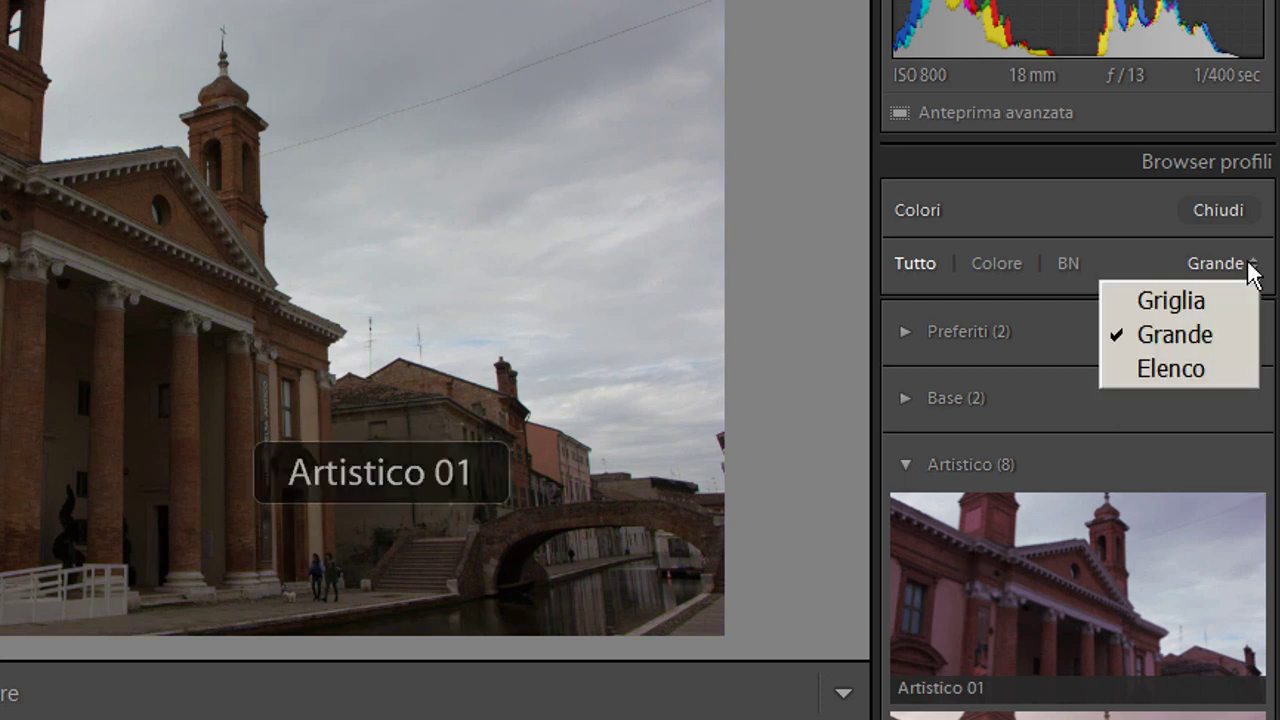
left_click(1234, 298)
left_click(1250, 265)
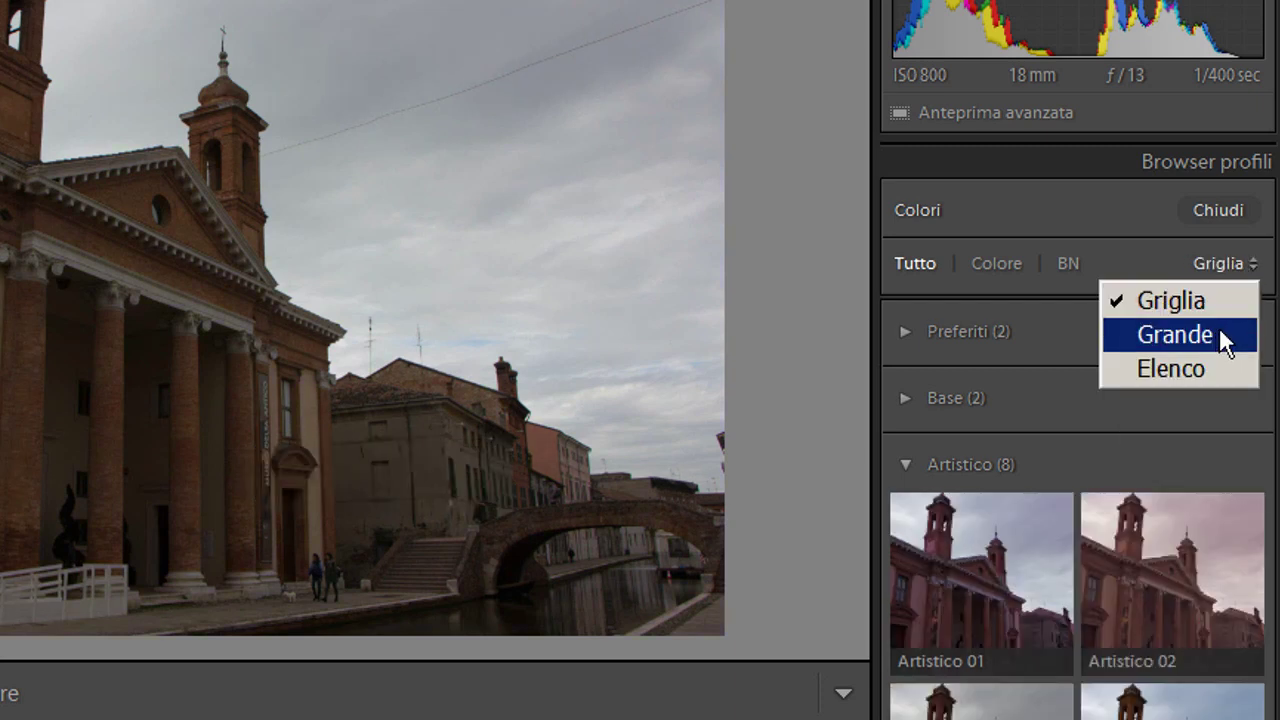
left_click(1220, 338)
left_click(1252, 268)
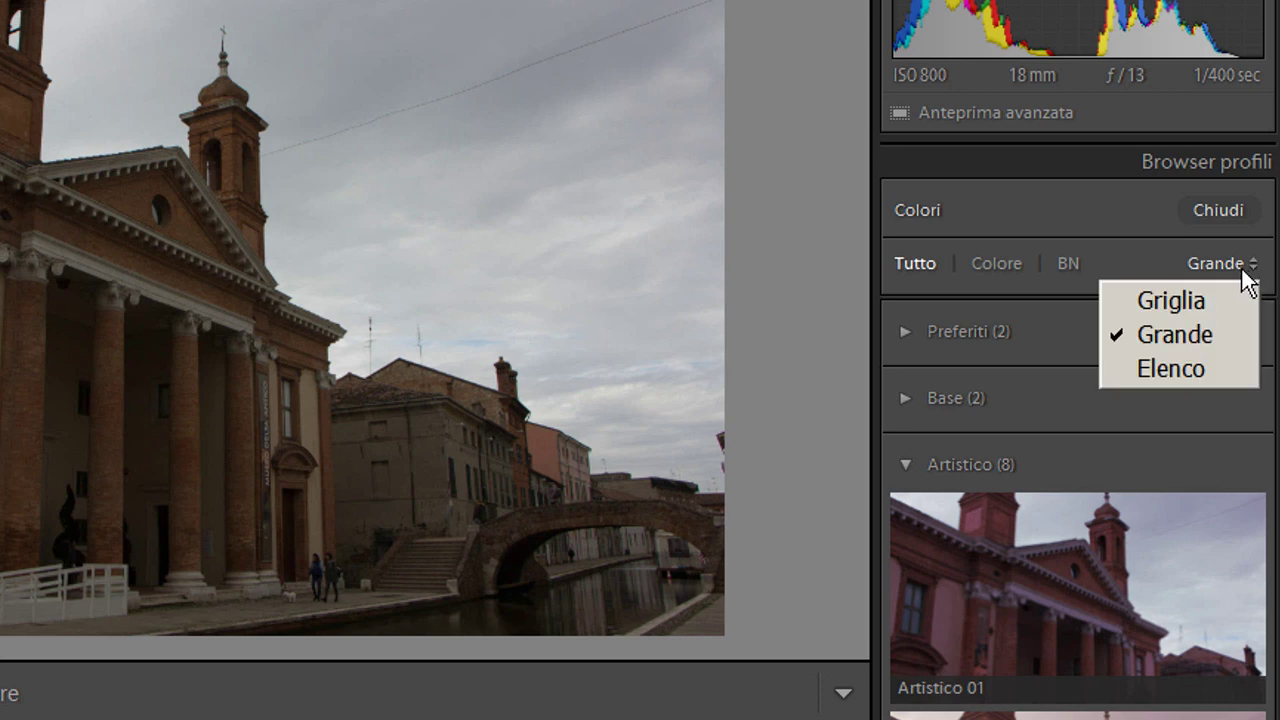
left_click(1208, 377)
scroll(1158, 426, "down", 1)
scroll(1158, 426, "up", 1)
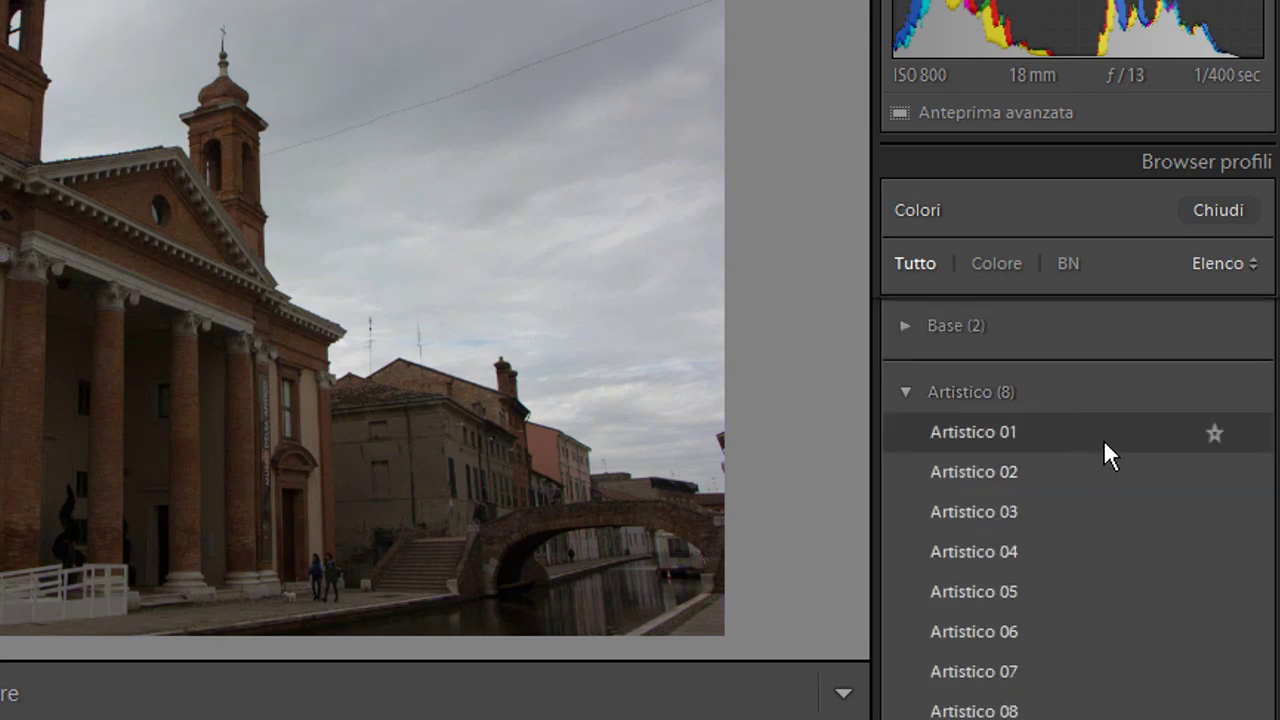
Step: Set the Profile Browser back to Griglia and close it with Chiudi
left_click(1134, 430)
left_click(1235, 263)
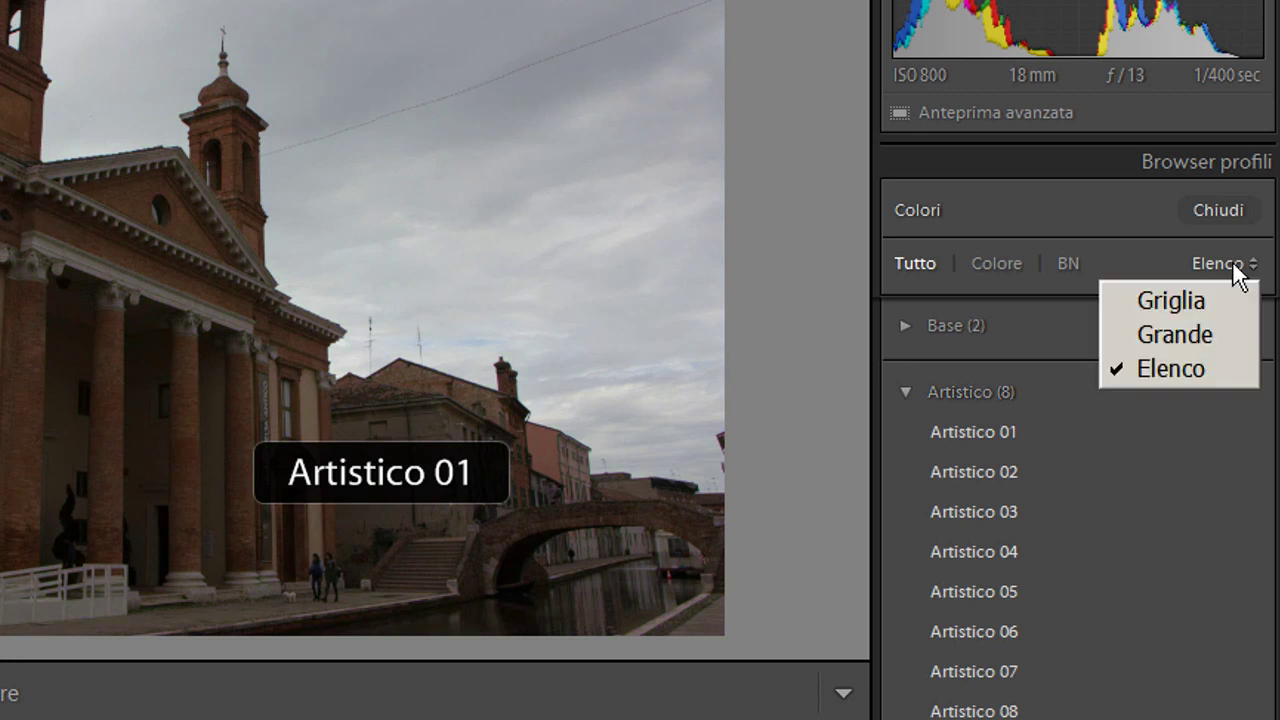
left_click(1199, 304)
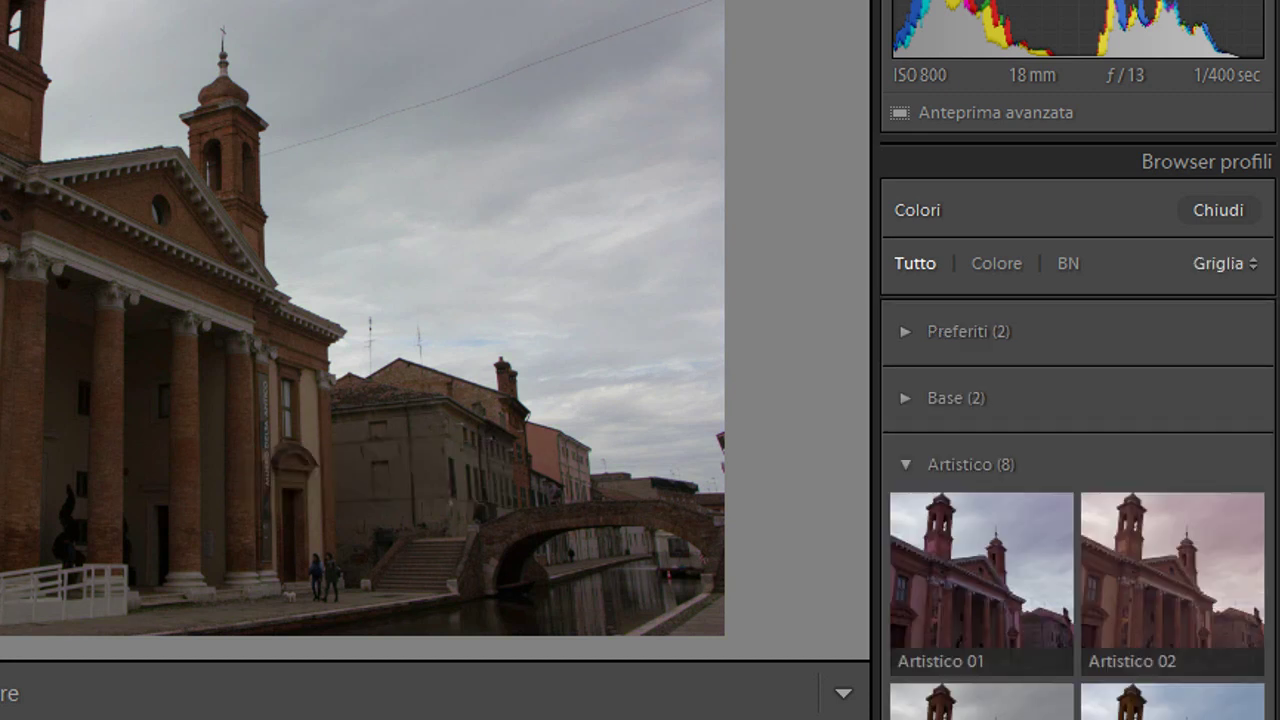
left_click(1216, 210)
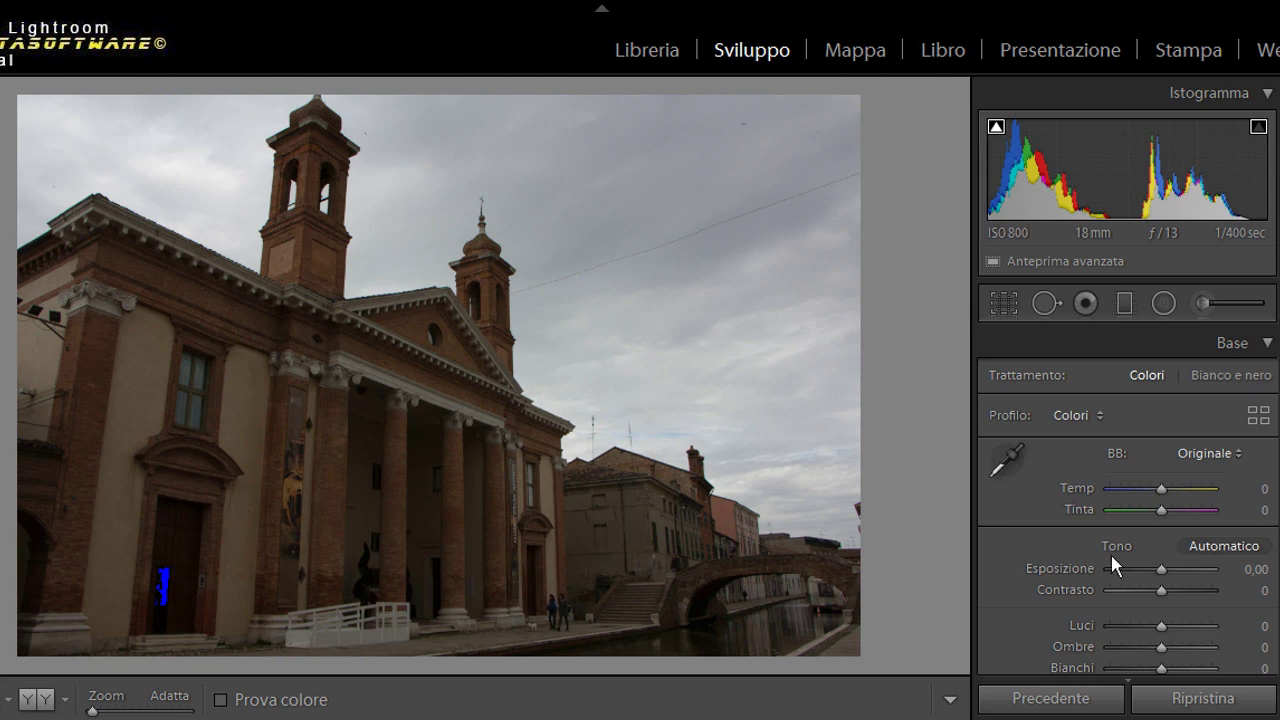
Step: Apply Automatico tone (Exposure +0,46, Contrast −21, Highlights −85, Shadows +67, Whites +34) and compare Before/After
left_click(1210, 548)
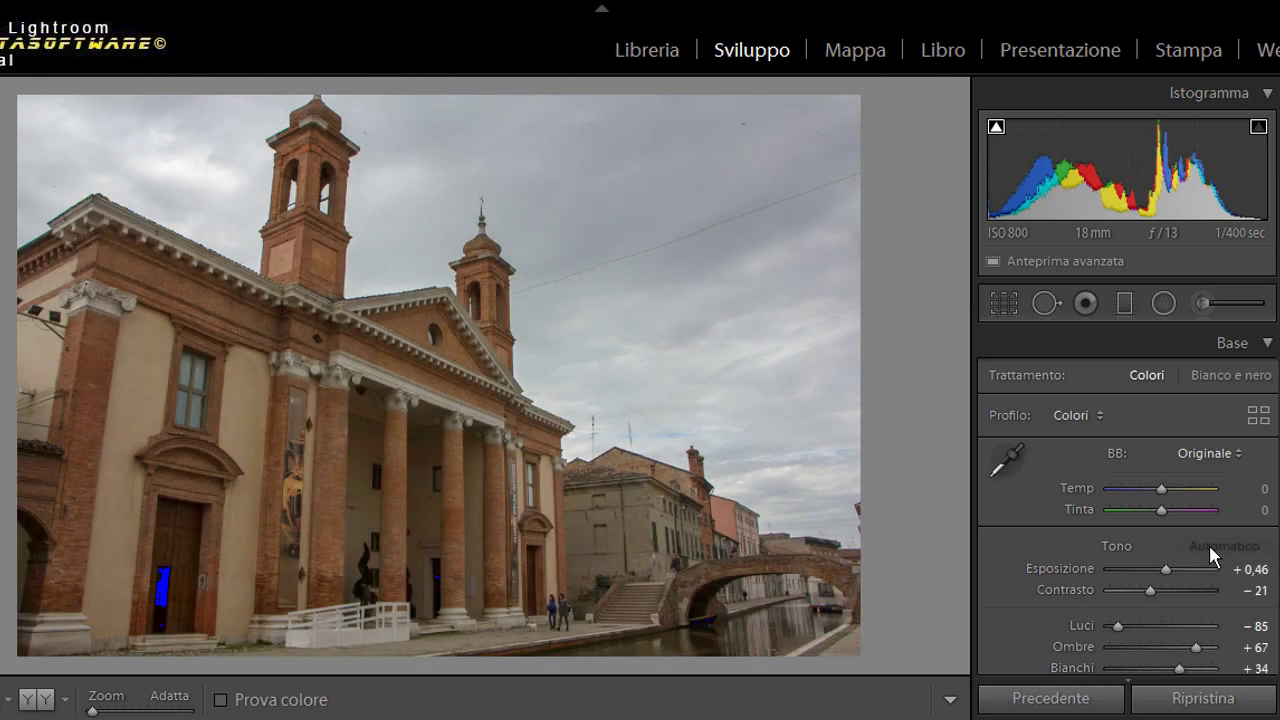
left_click(1194, 698)
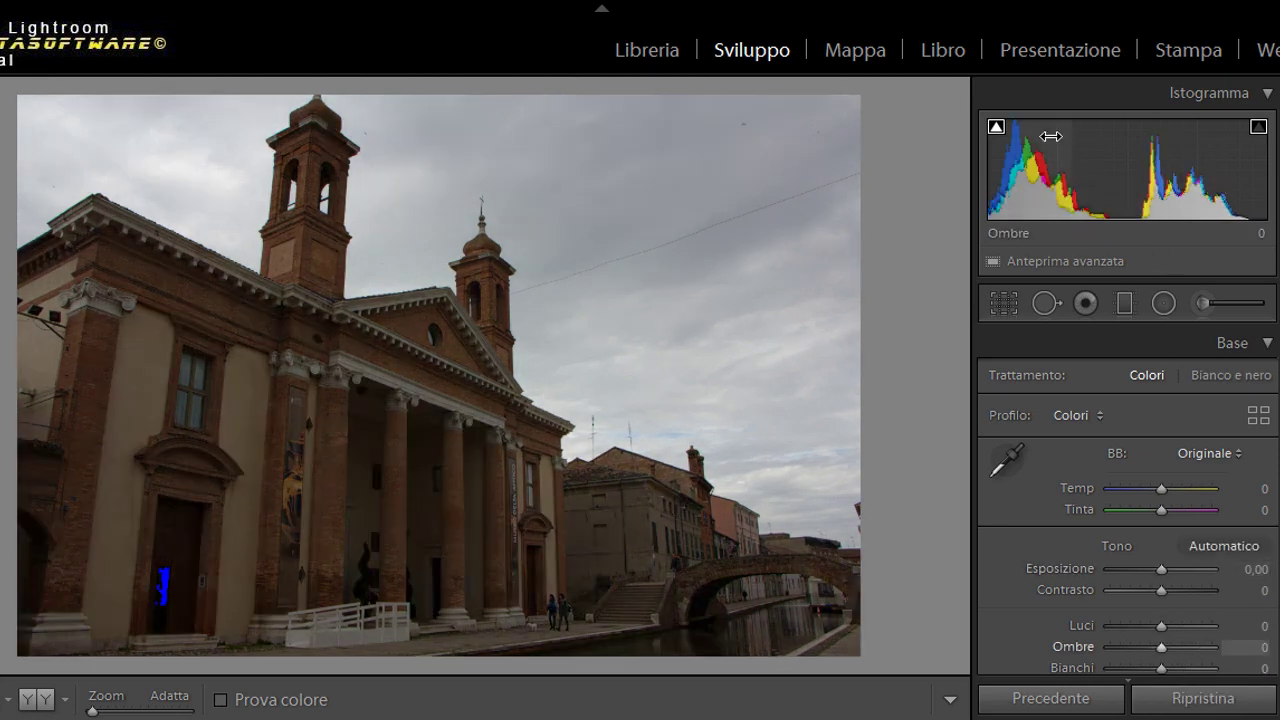
left_click(1226, 548)
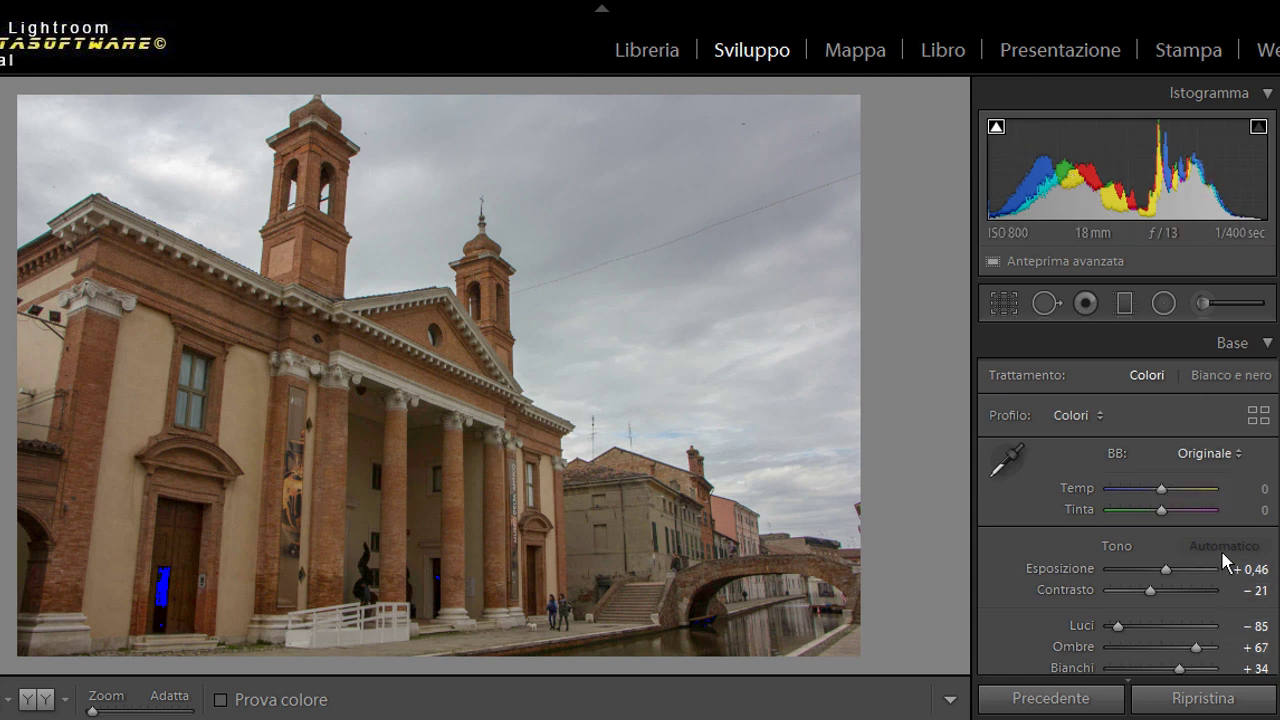
key("y")
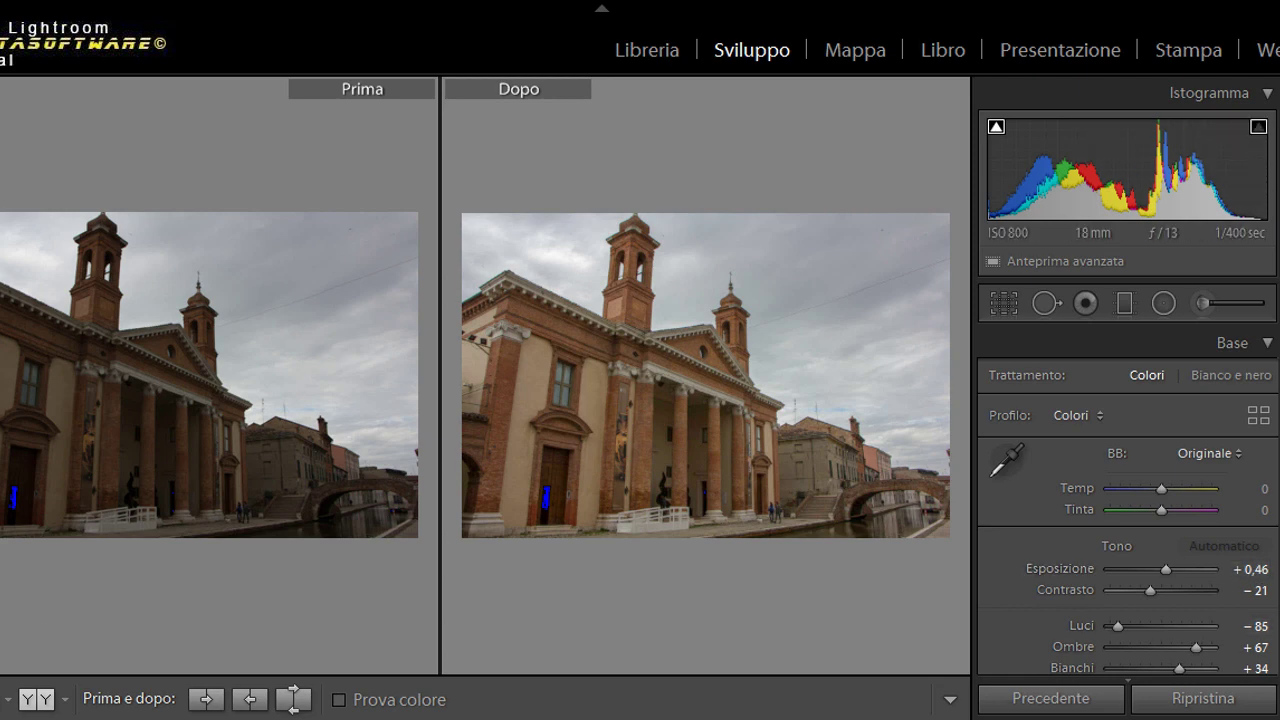
key("y")
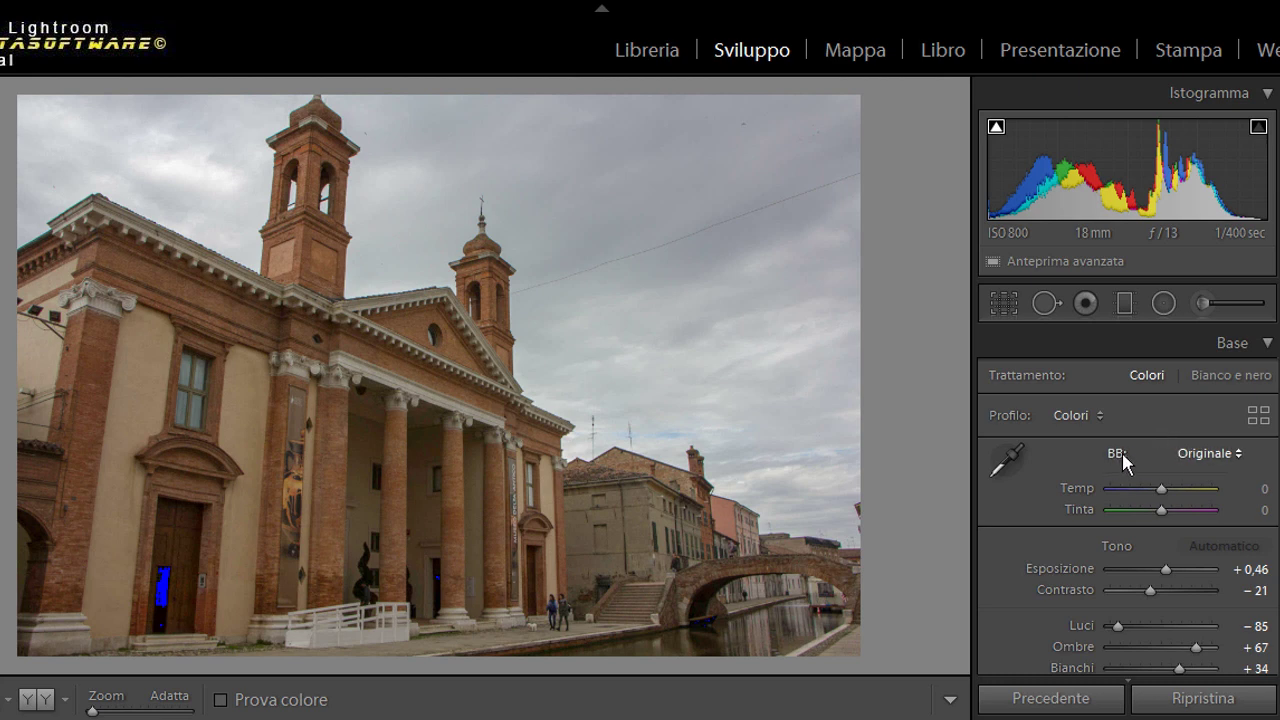
Step: Leave the WB preset at Originale and show the Comacchio folder's filmstrip
left_click(1239, 456)
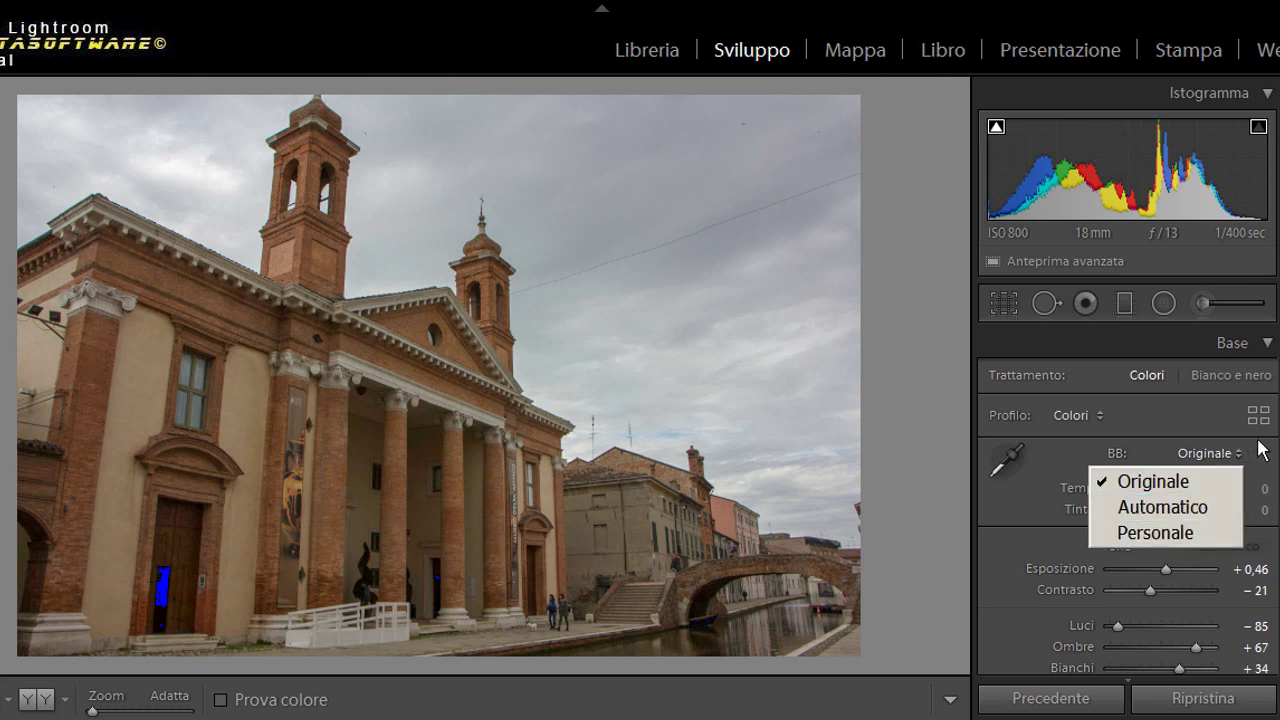
left_click(1250, 454)
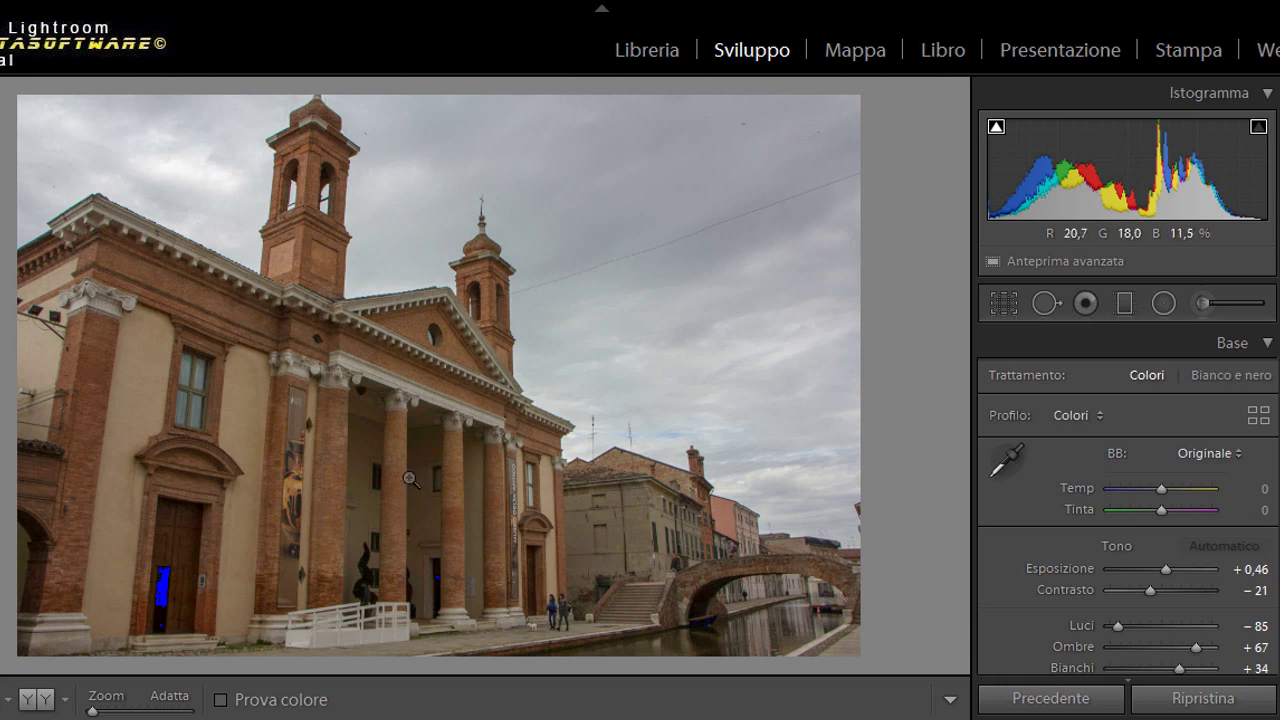
key("ctrl+u")
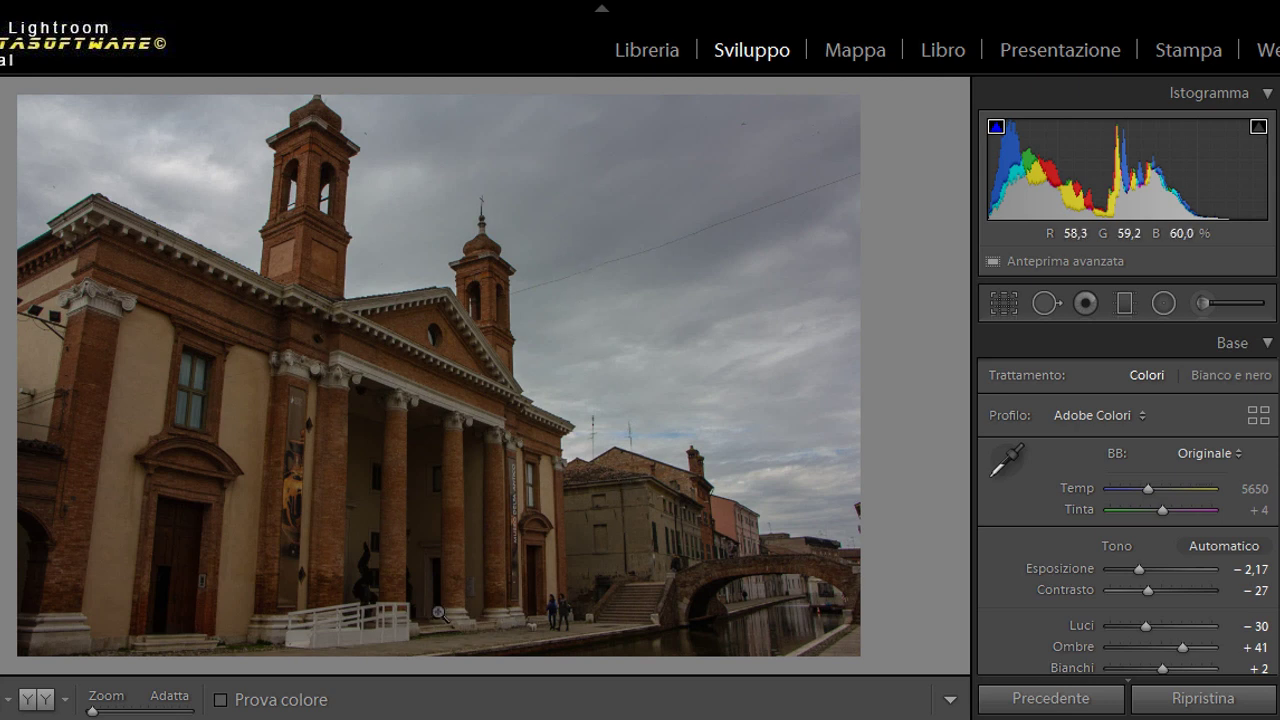
left_click(1232, 460)
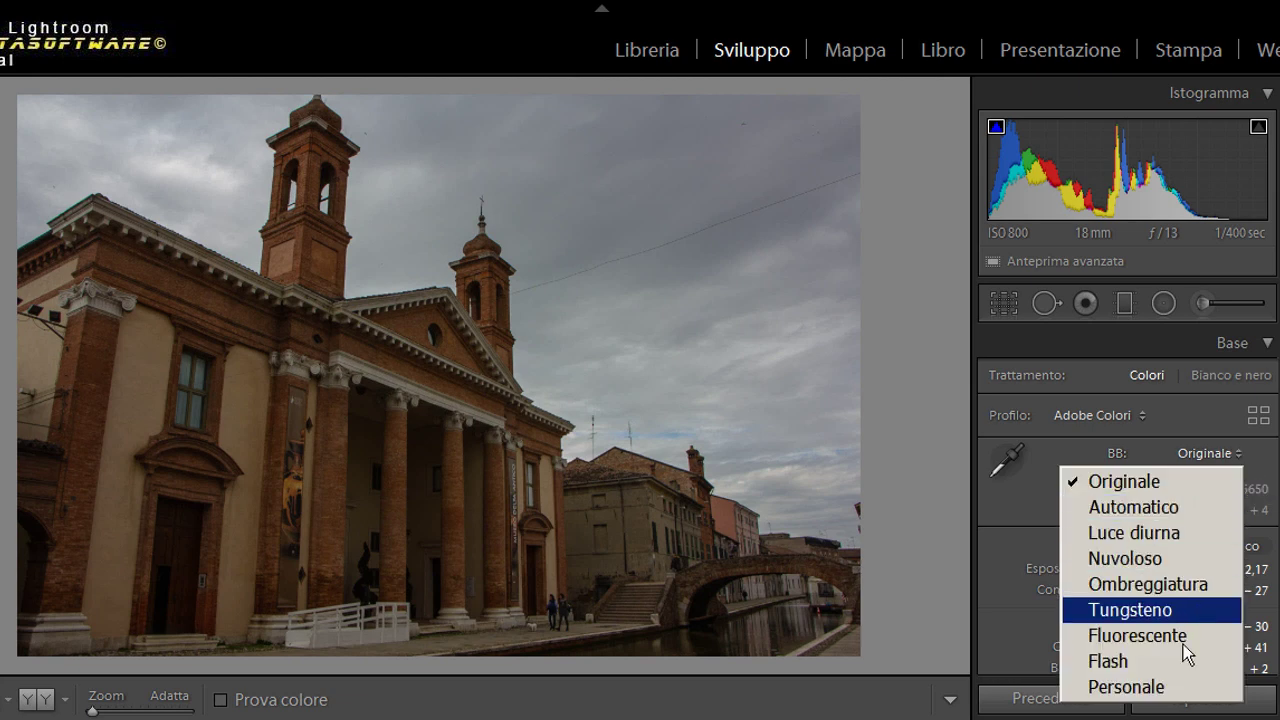
left_click(1042, 474)
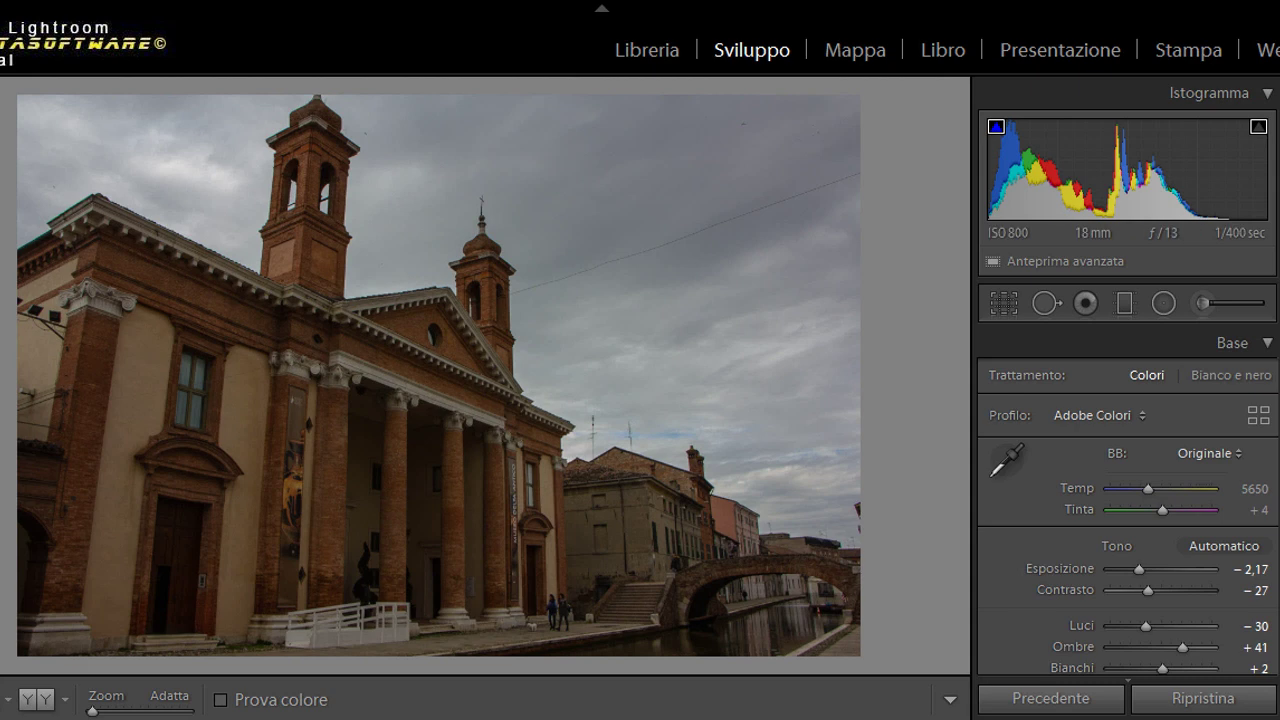
key("F6")
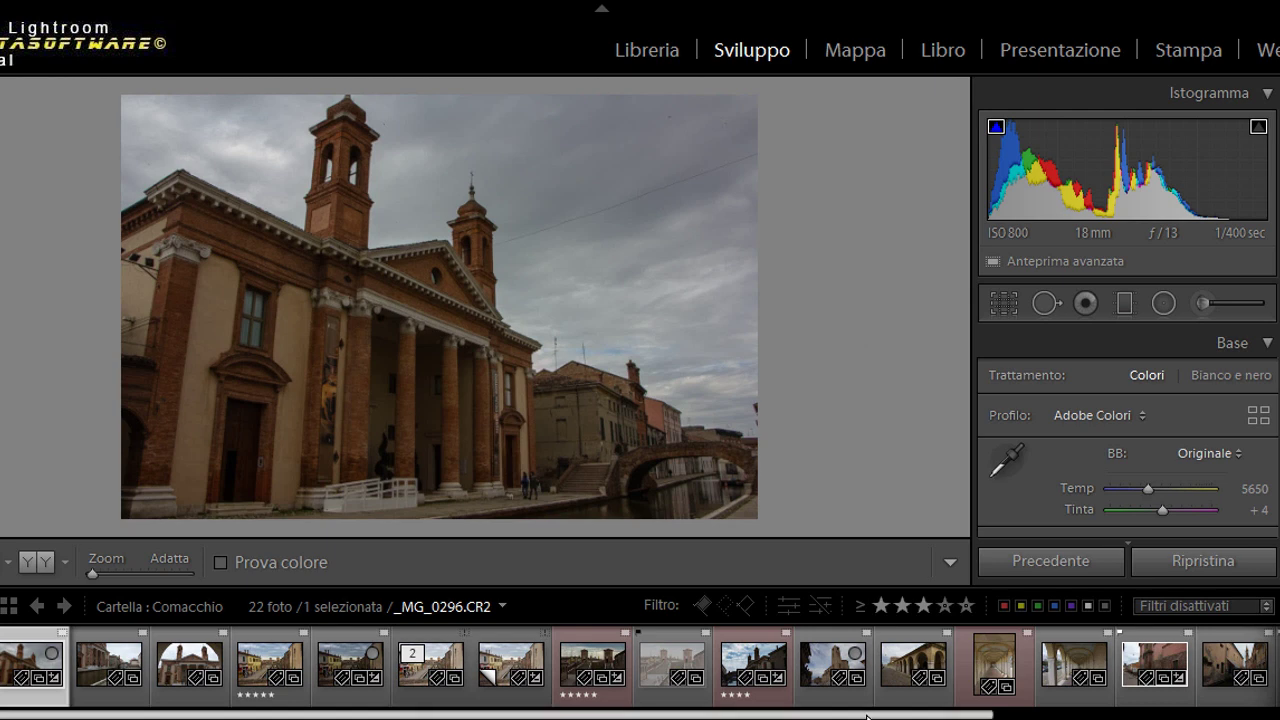
Step: Open 038 Comacchio Aprile 2018.JPG and nudge its Temp slider, ending at −22
left_click(1010, 714)
left_click(1195, 660)
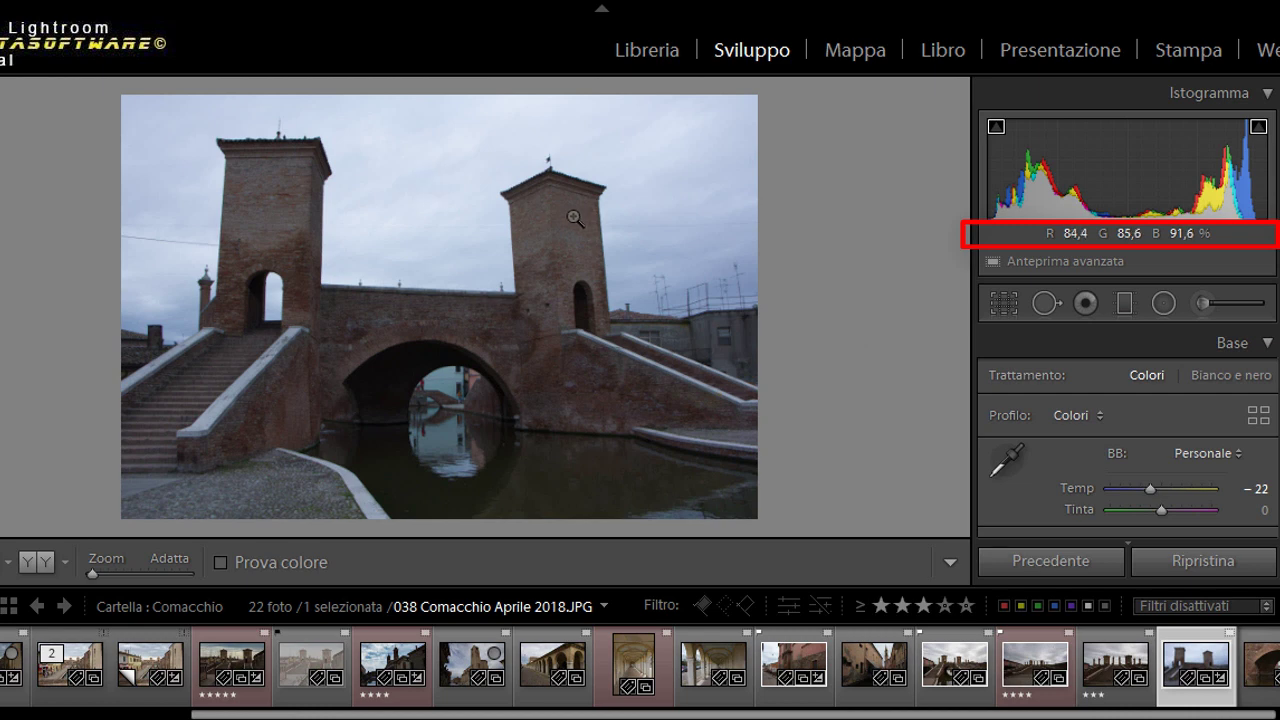
left_click_drag(1151, 489, 1157, 489)
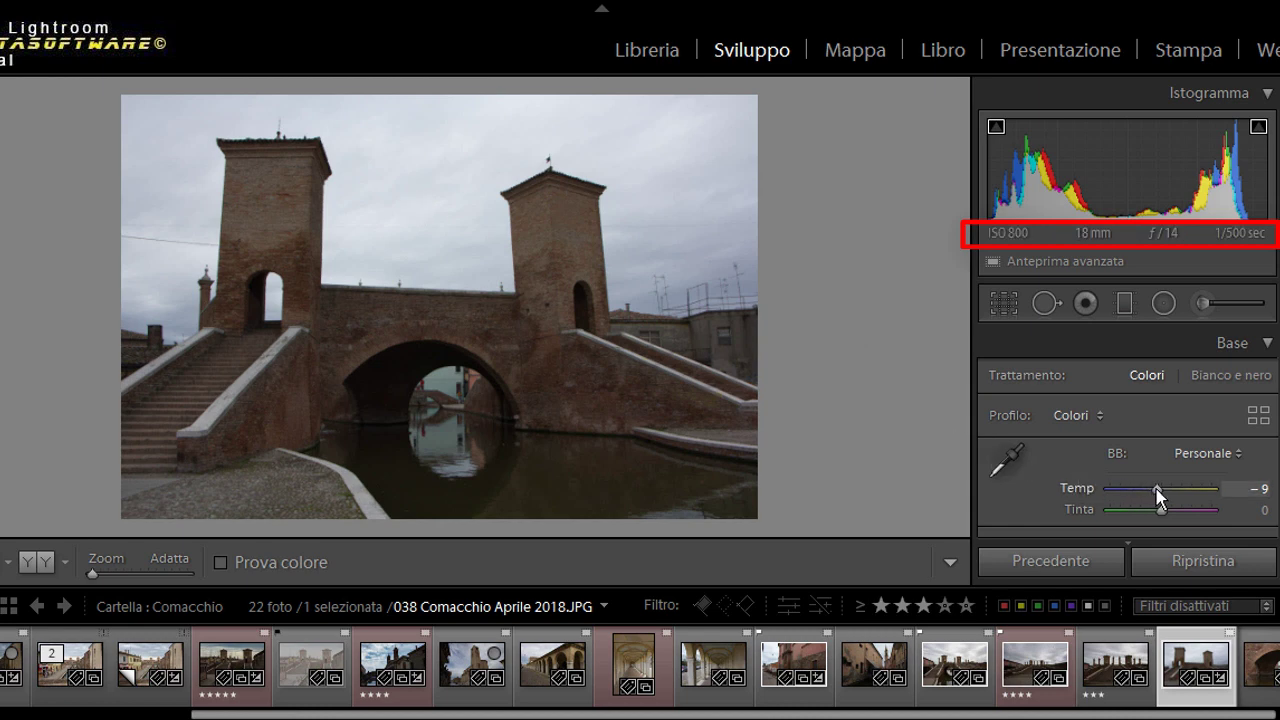
left_click_drag(1157, 489, 1161, 489)
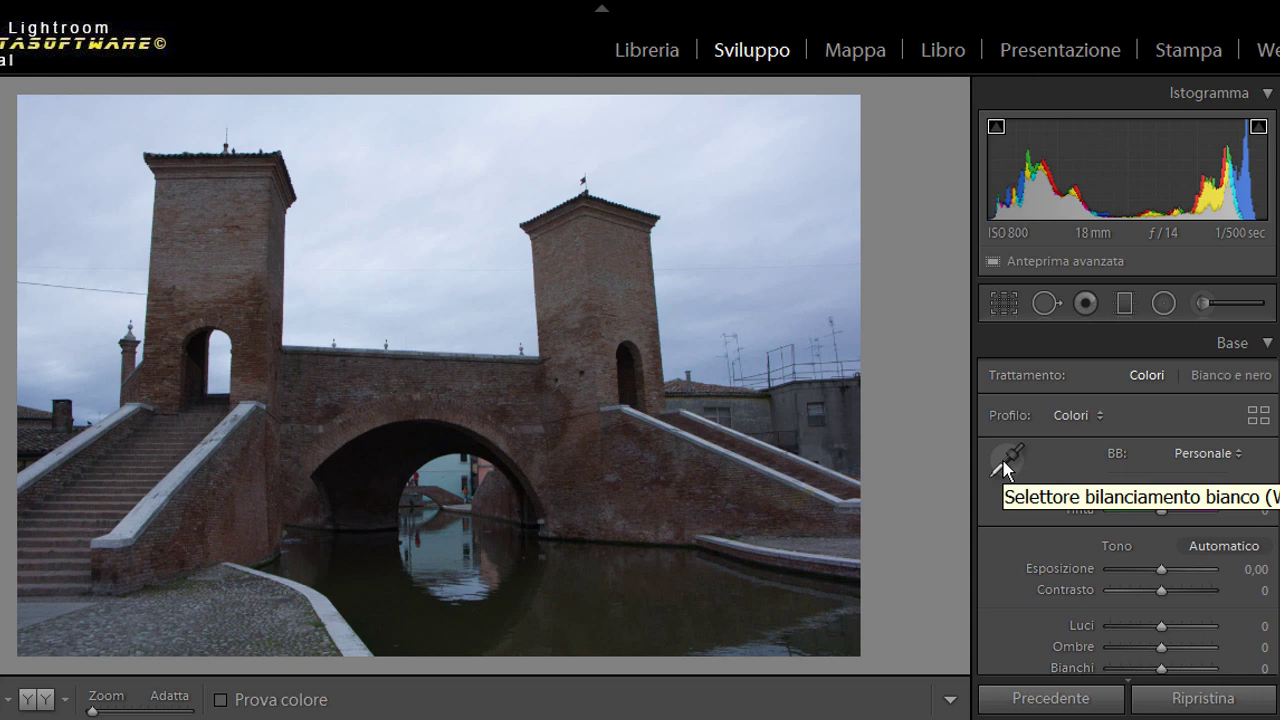
Step: Sample white balance from the grey sky with the eyedropper, giving Temp 0 and Tint +1
key("w")
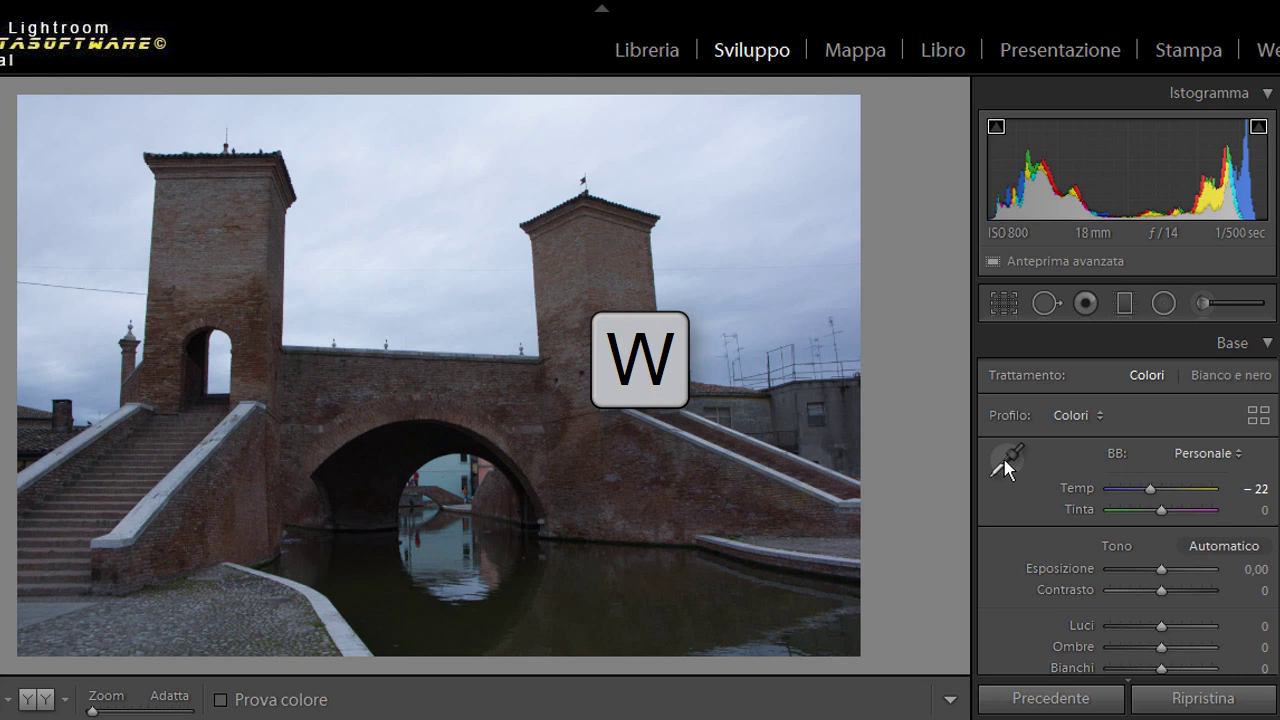
left_click(1005, 462)
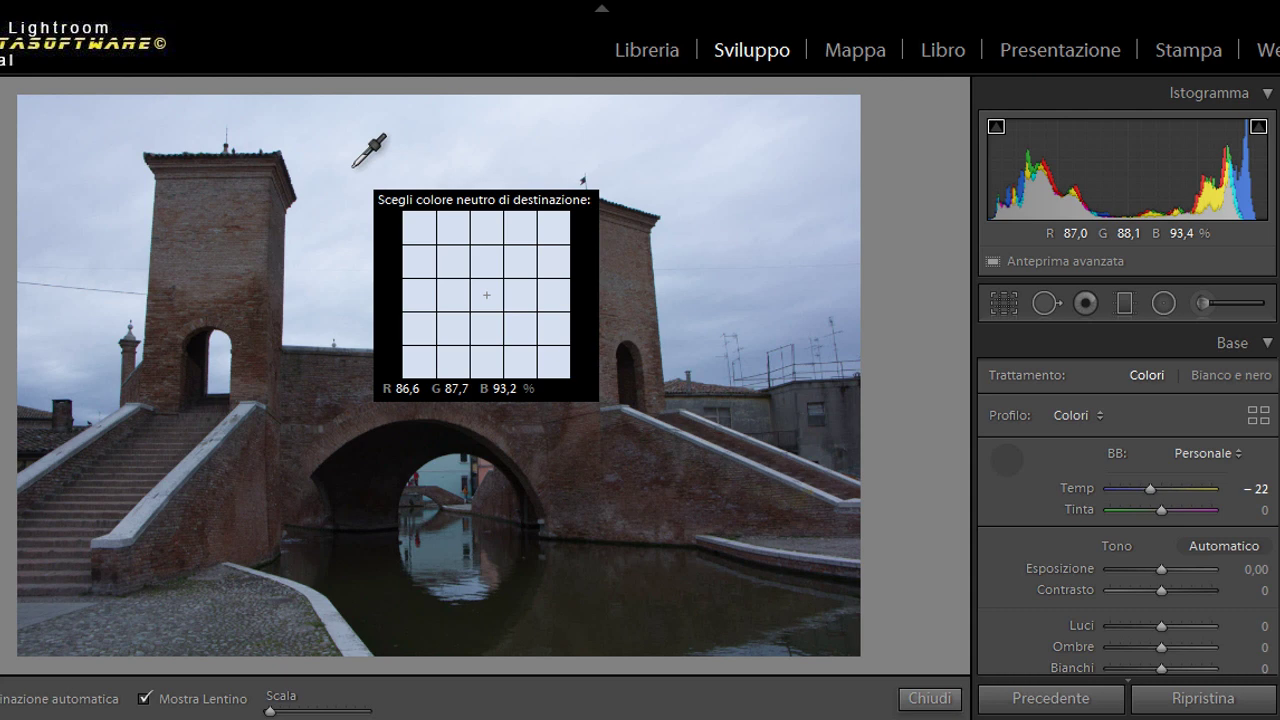
left_click(353, 166)
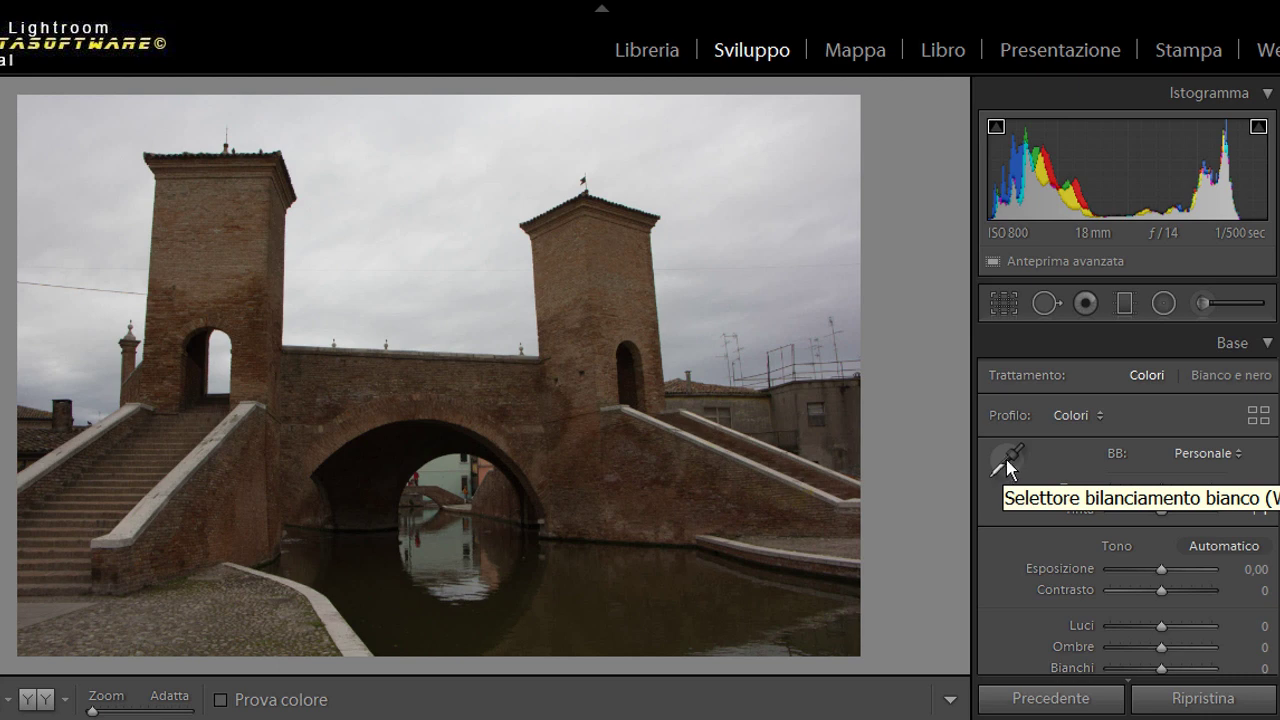
left_click(1008, 463)
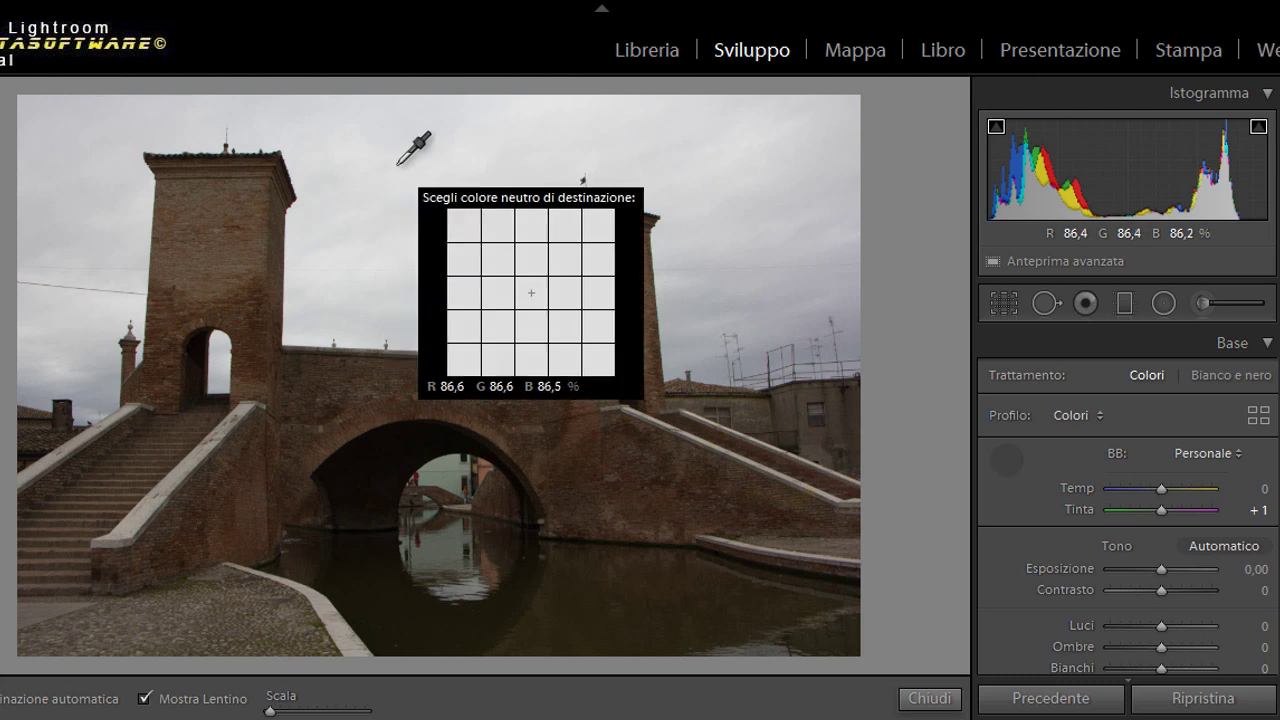
left_click(398, 165)
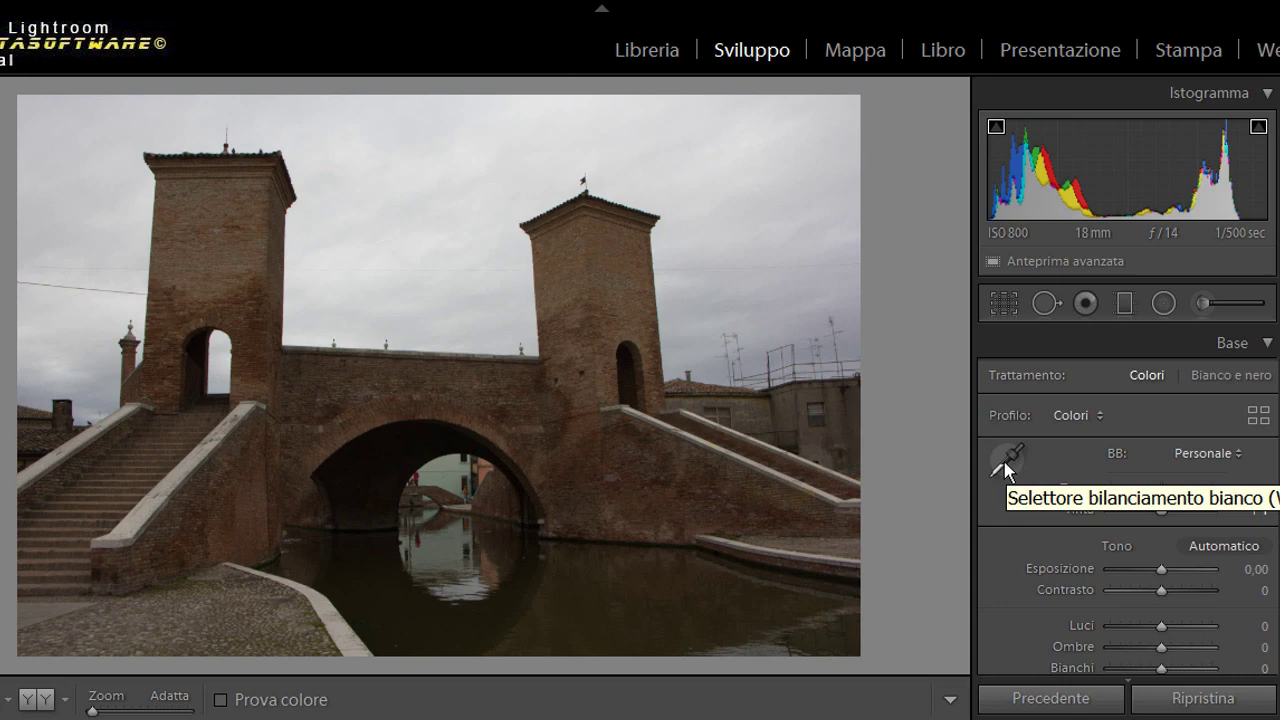
left_click(1008, 464)
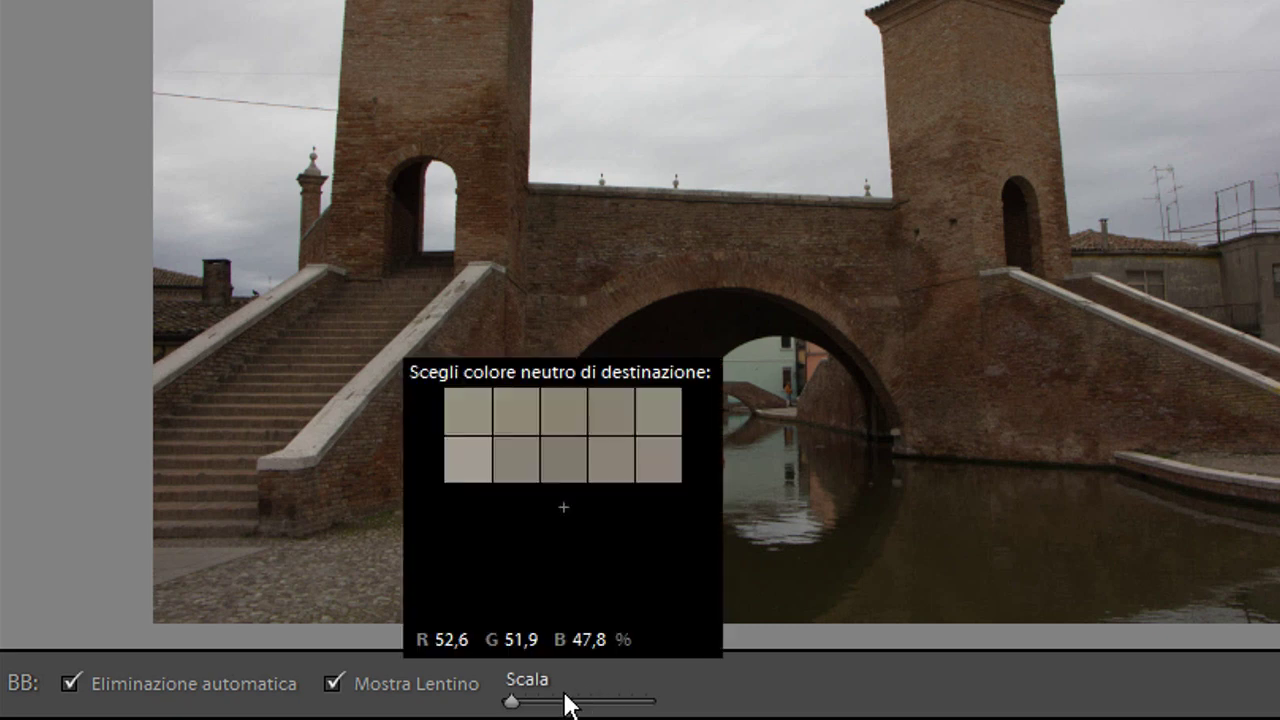
Step: Adjust the loupe Scala, toggle Mostra Lentino off and on, and uncheck Eliminazione automatica
mouse_move(511, 702)
left_click_drag(511, 703, 557, 703)
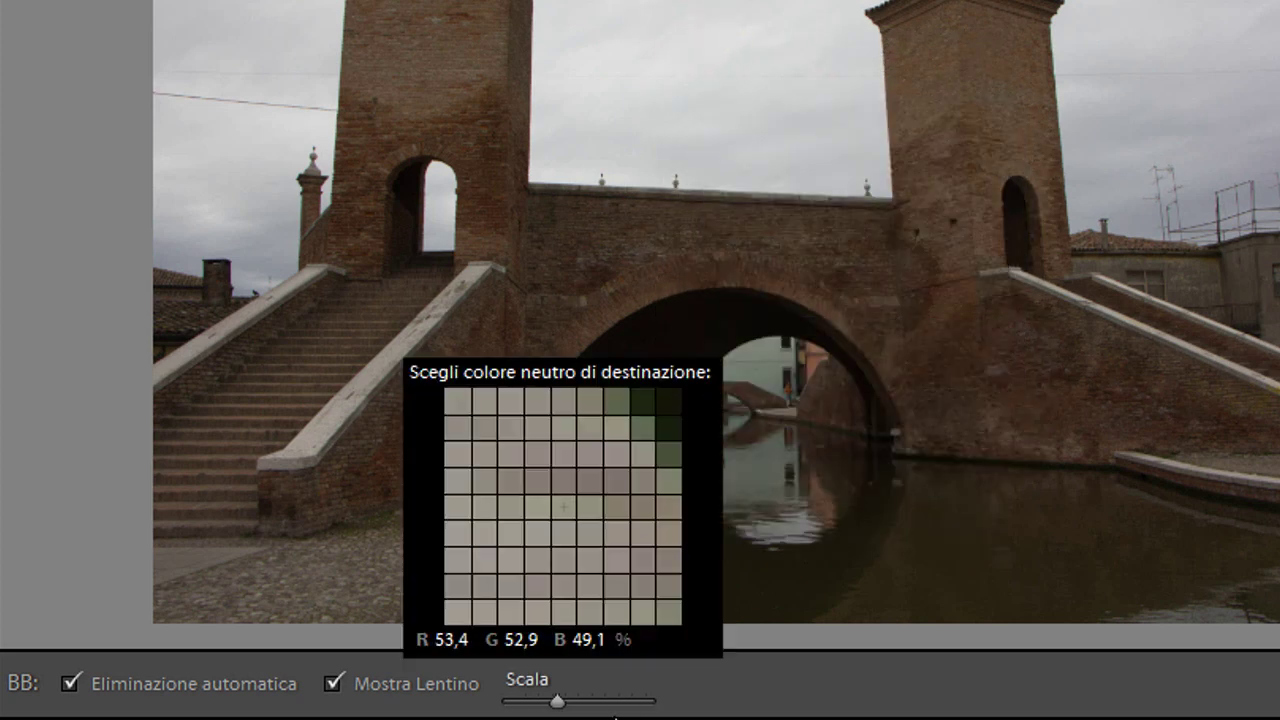
left_click_drag(560, 703, 507, 700)
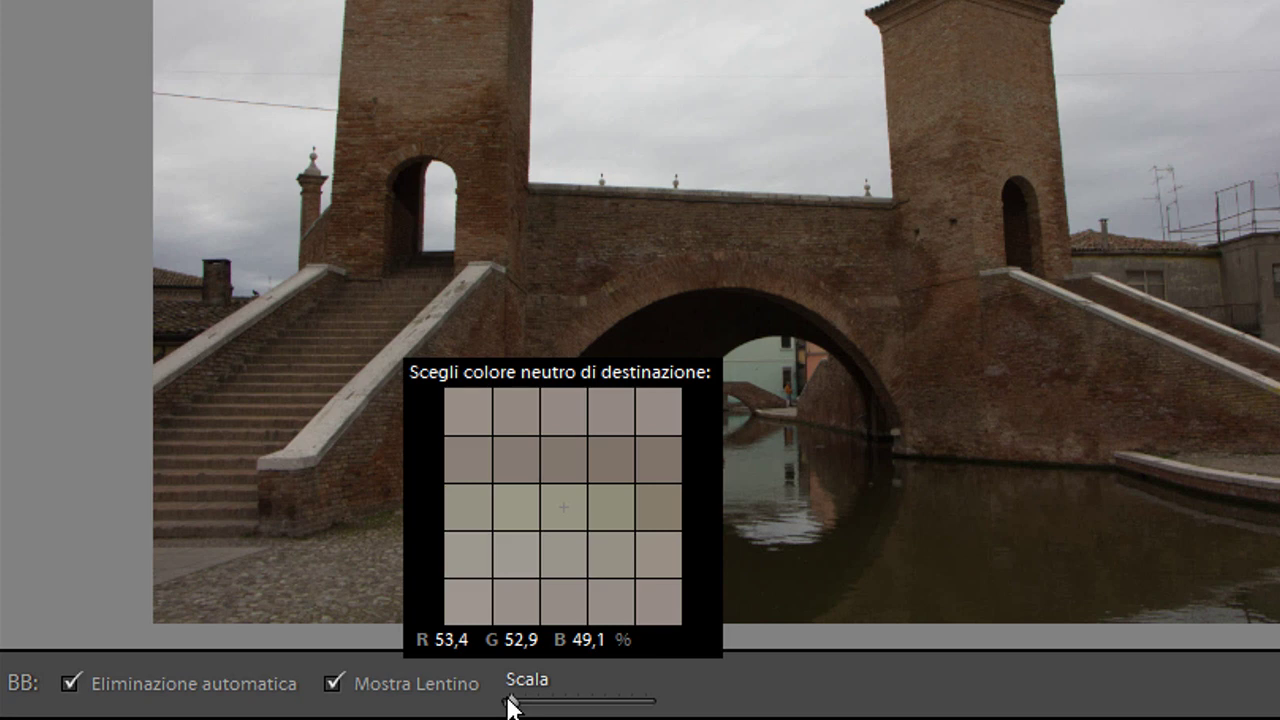
mouse_move(507, 704)
left_mouse_down()
mouse_move(535, 706)
mouse_move(503, 703)
left_mouse_up()
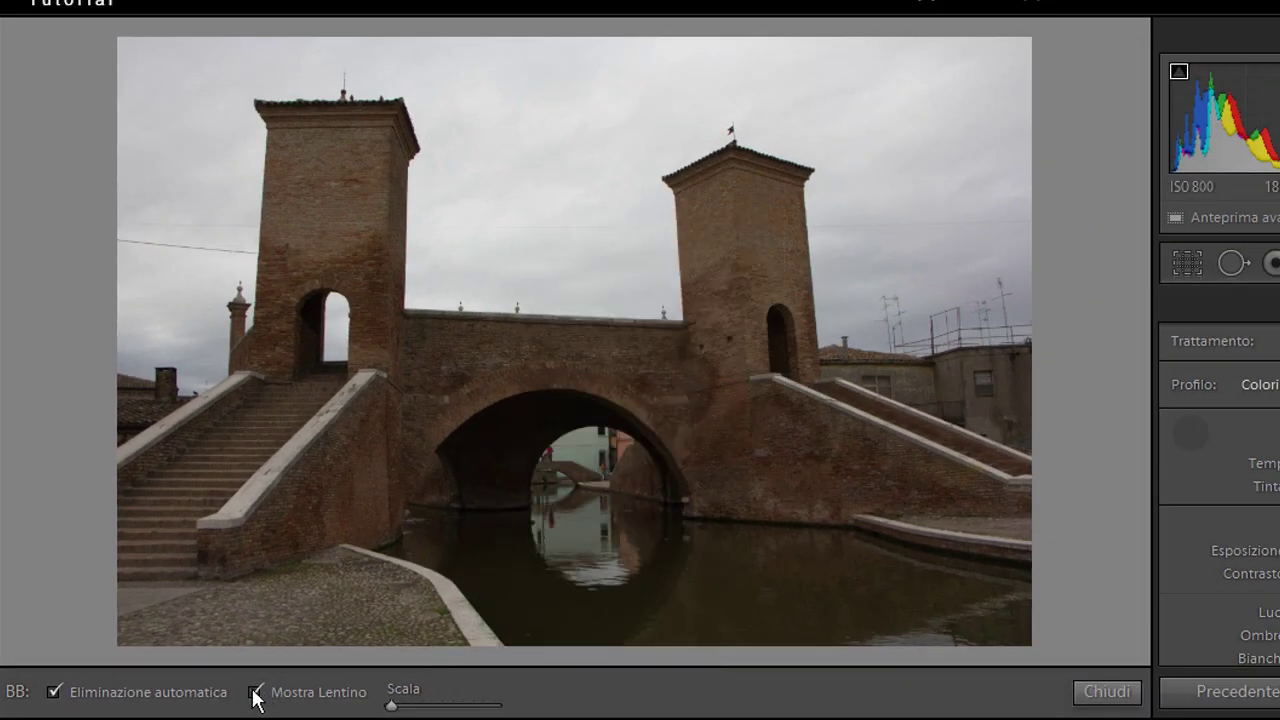
left_click(255, 694)
left_click(255, 693)
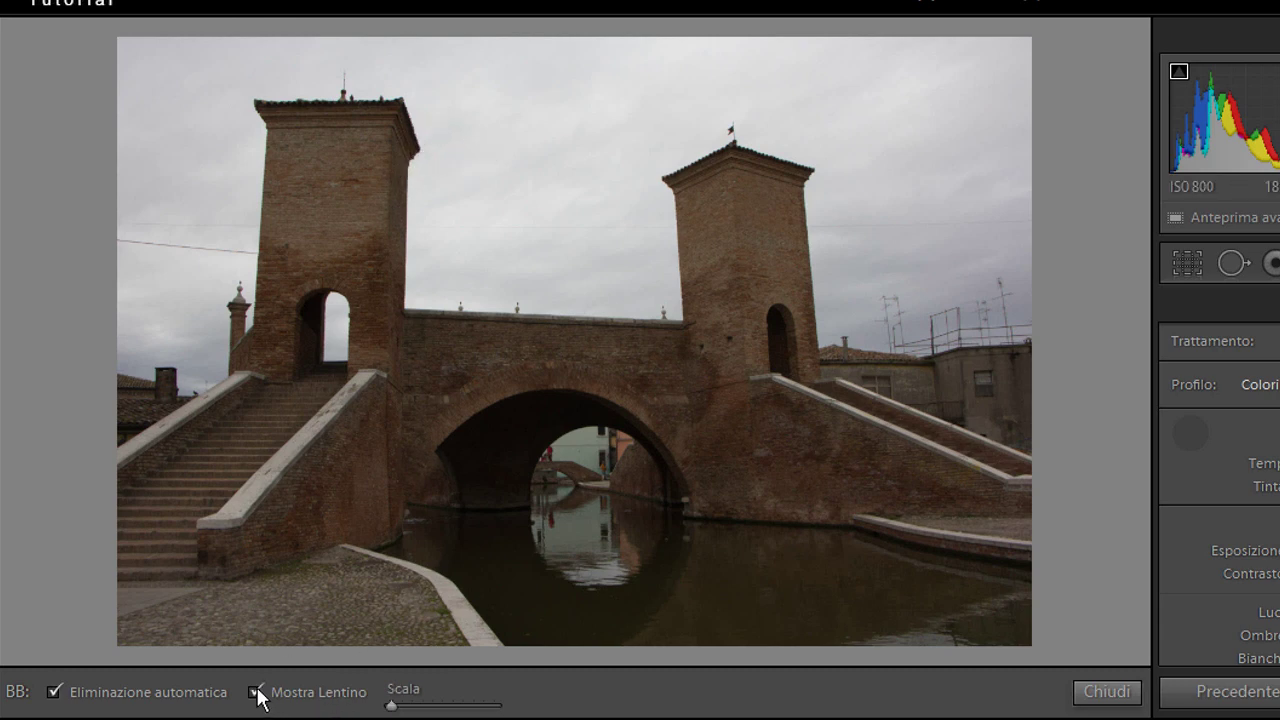
left_click(55, 691)
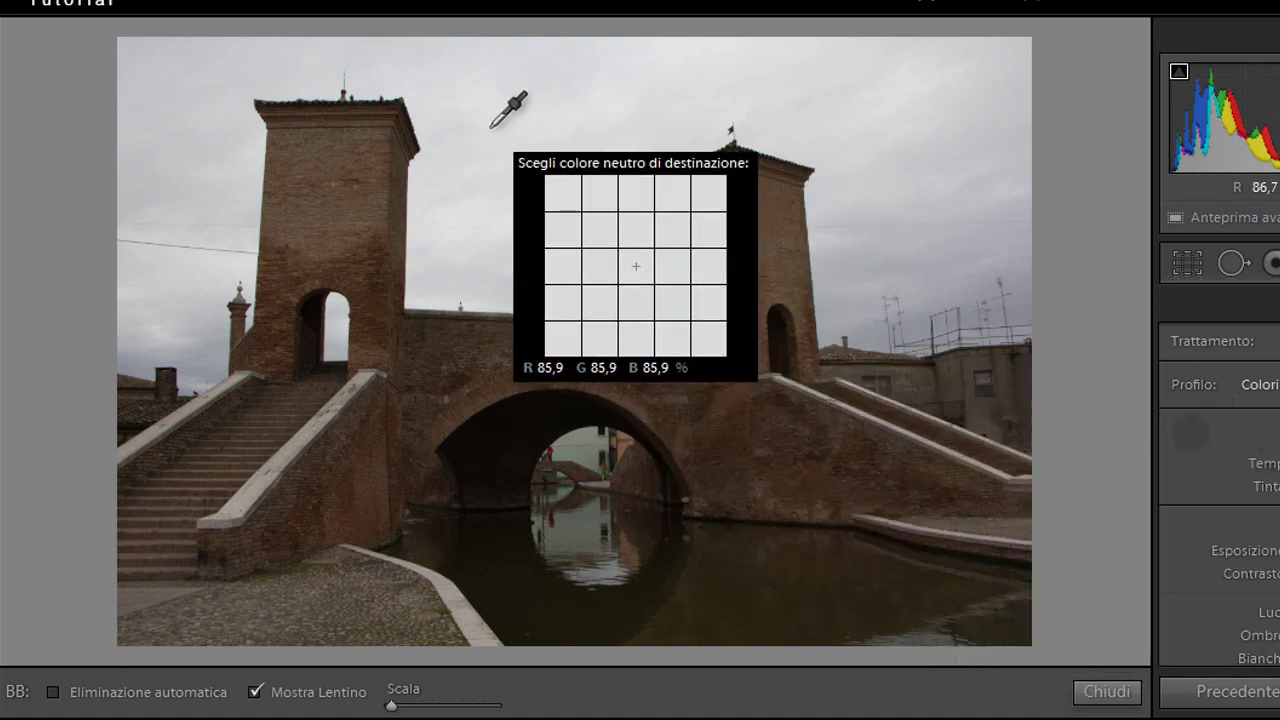
Step: Recheck Eliminazione automatica and resample the sky, giving Temp +1 and Tint +3
left_click(53, 692)
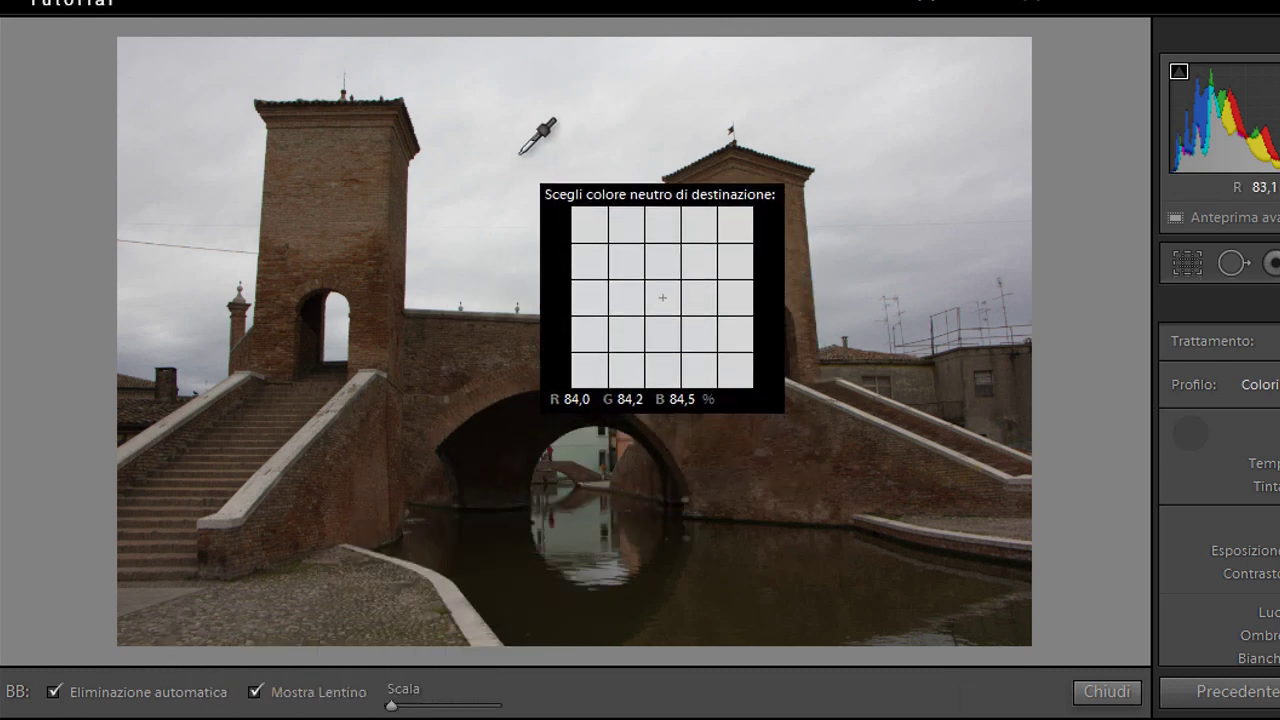
left_click(515, 148)
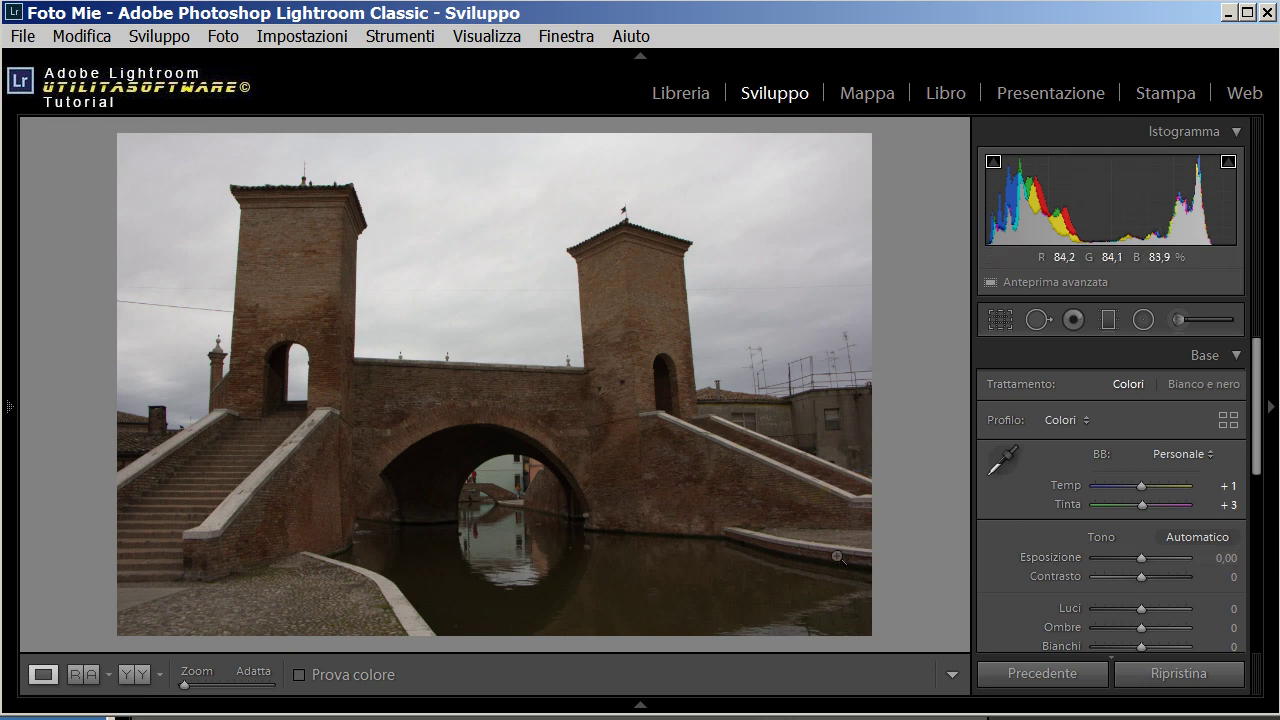
left_click_drag(1141, 557, 1180, 553)
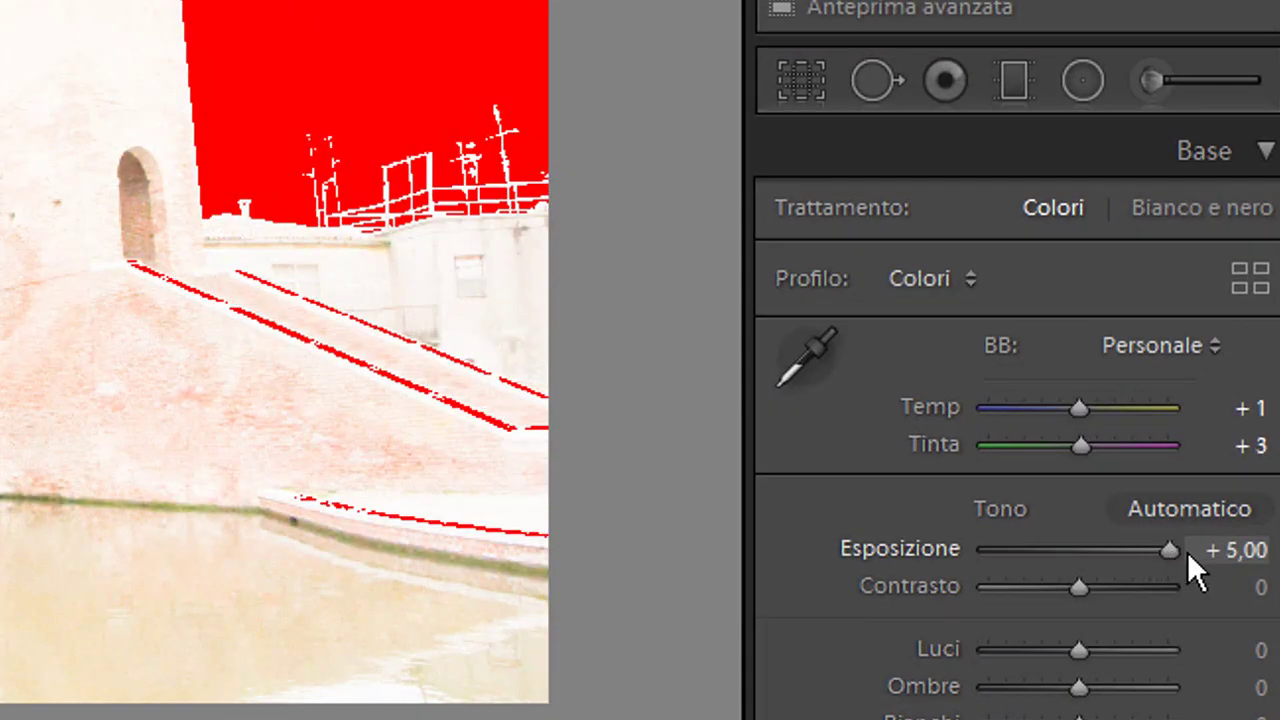
mouse_move(1077, 557)
left_mouse_down()
mouse_move(851, 557)
mouse_move(1077, 560)
left_mouse_up()
double_click(1079, 550)
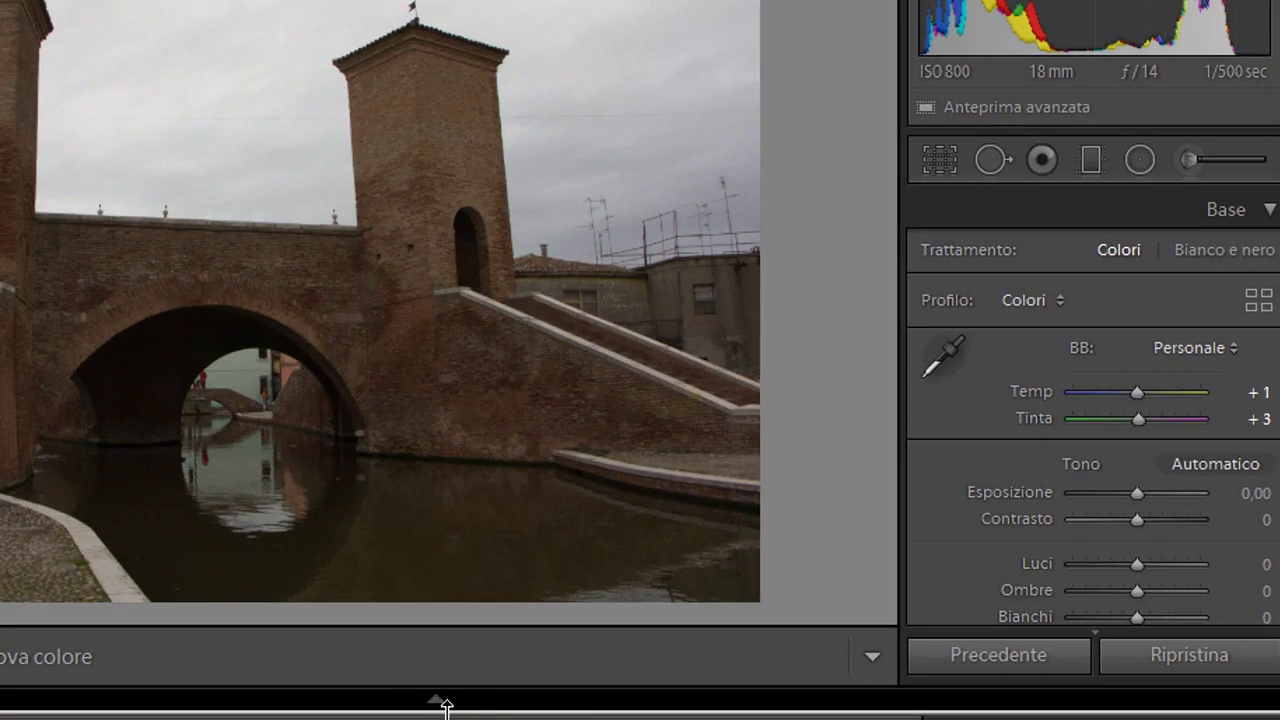
Step: Move to church photo _MG_0296.CR2 via the filmstrip and warm Temp from 5650 to 5804
left_click(434, 706)
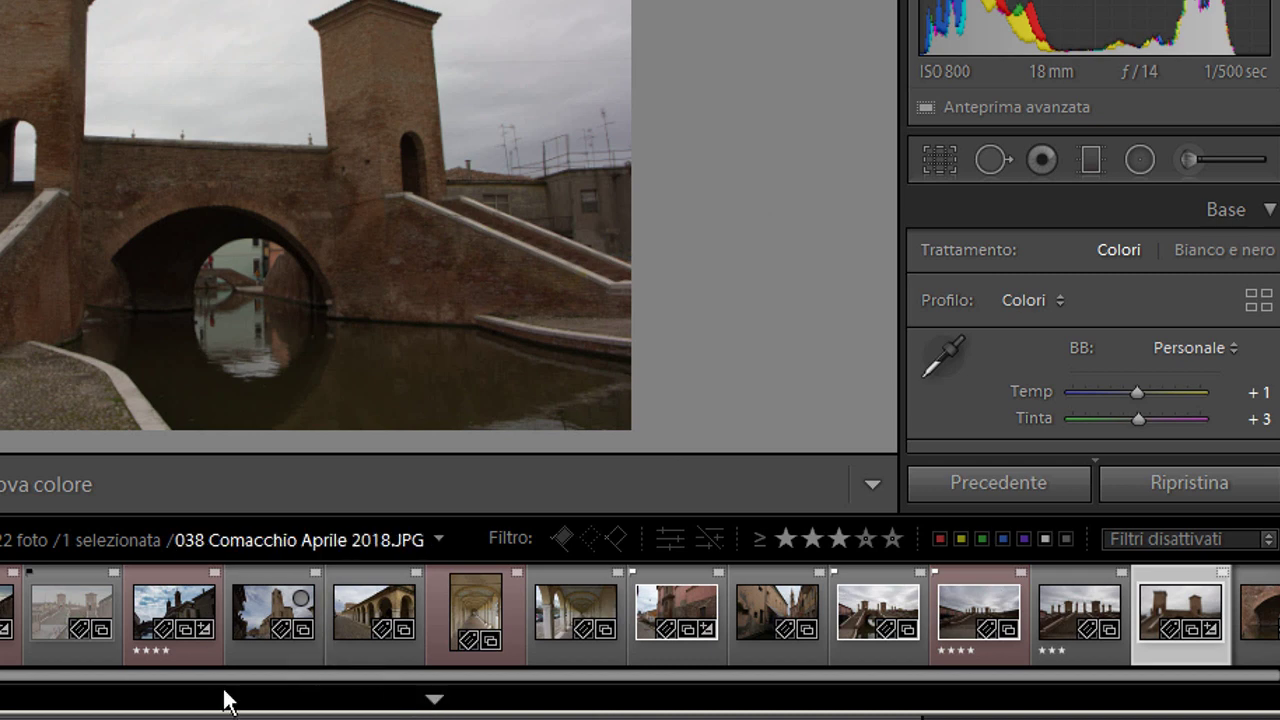
left_click_drag(217, 680, 29, 691)
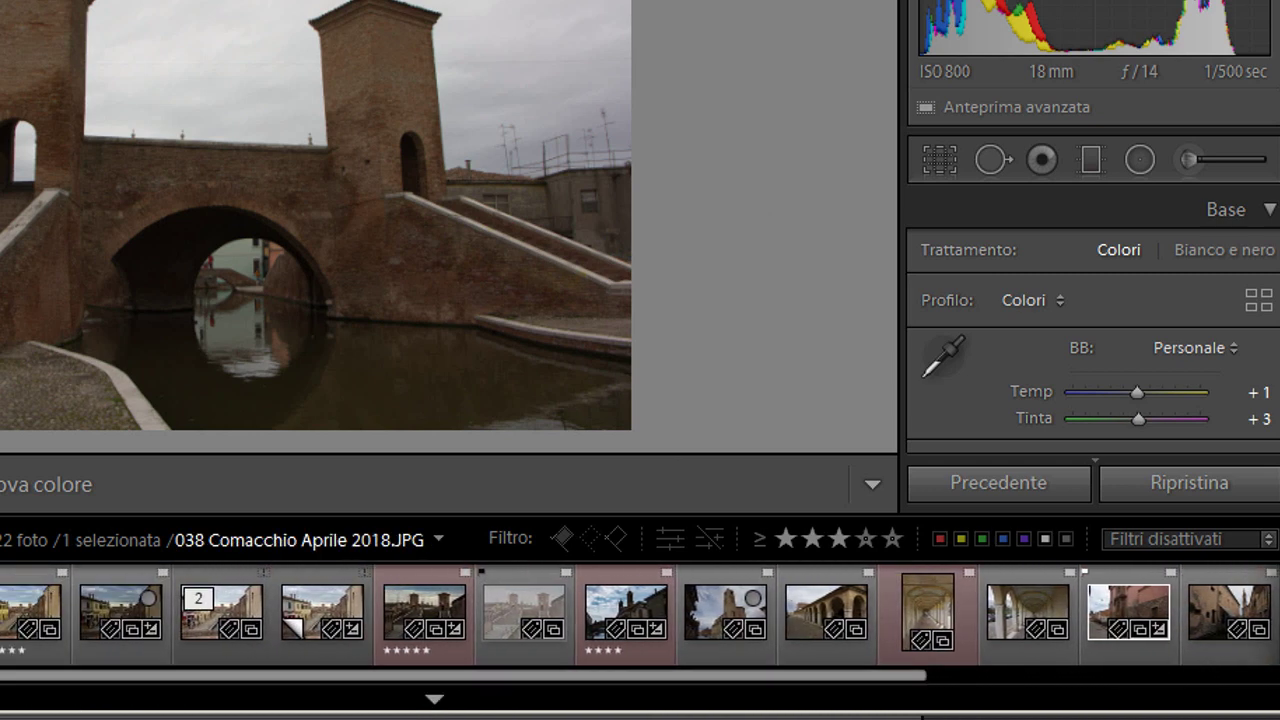
key("Right")
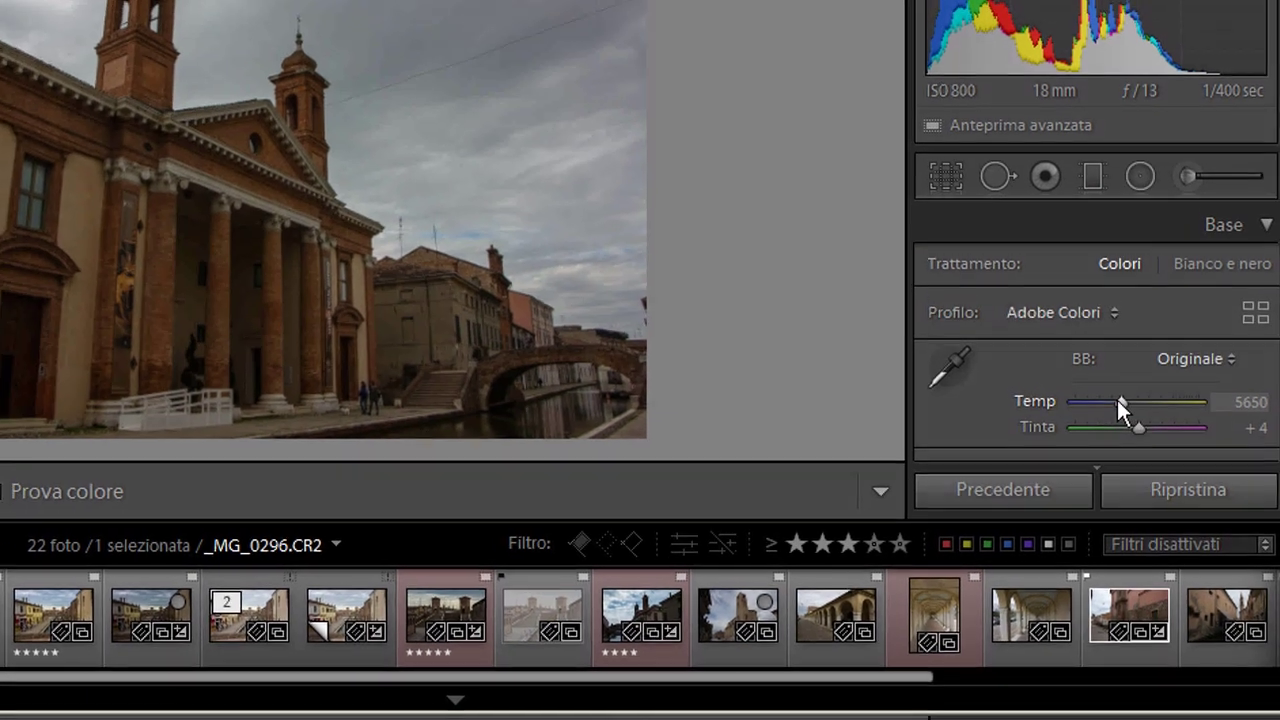
left_click_drag(1120, 402, 1126, 477)
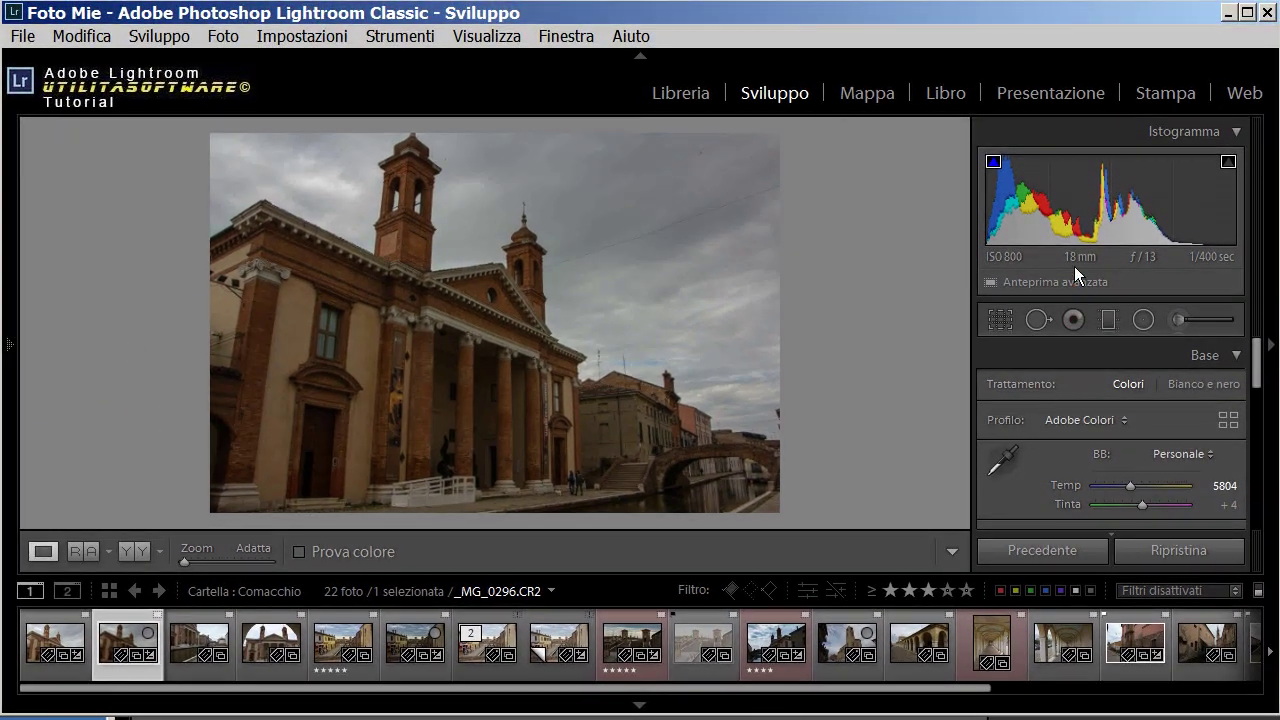